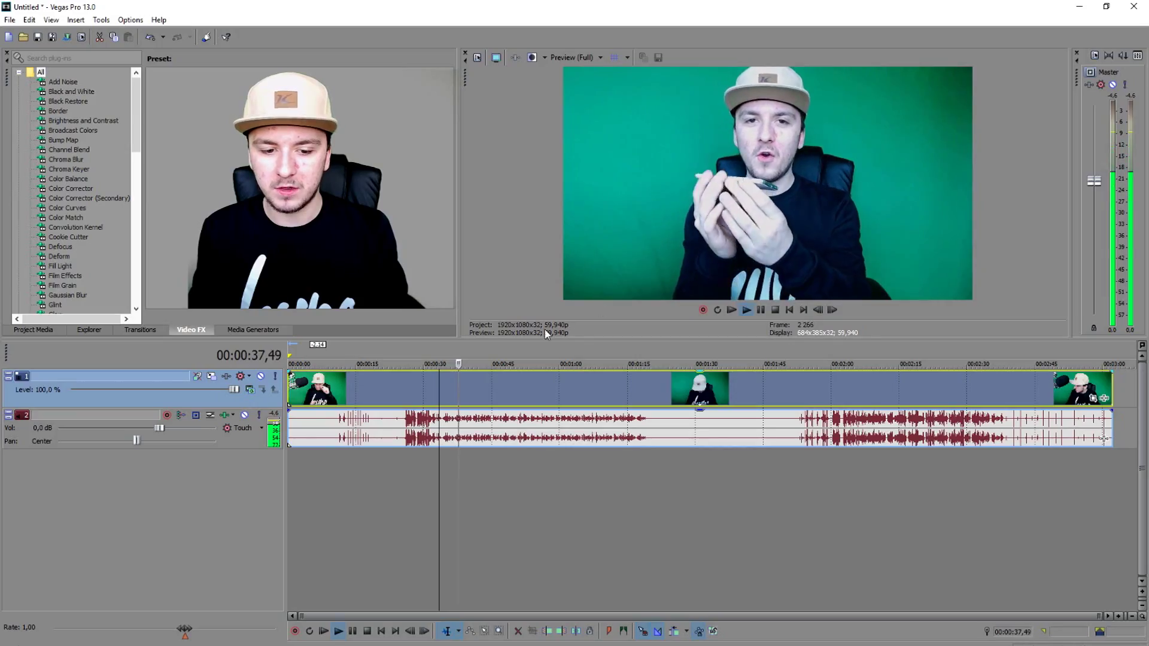
Step: Play back the recorded video clip to hear its original camera audio
left_click(458, 389)
left_click(493, 391)
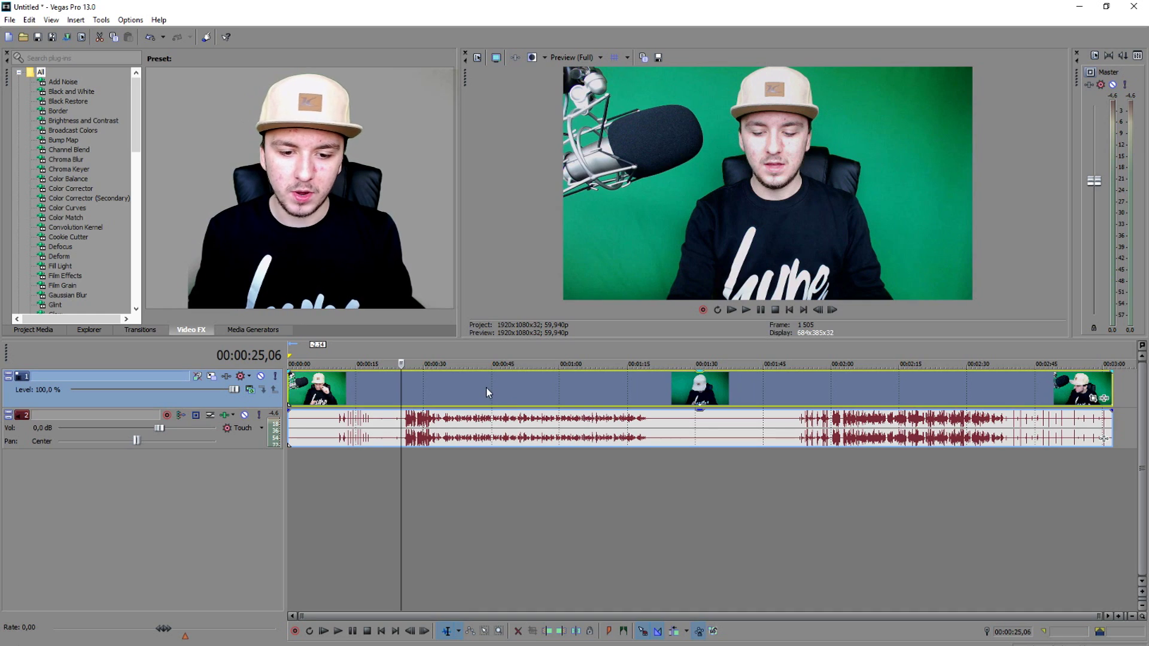
left_click(491, 383)
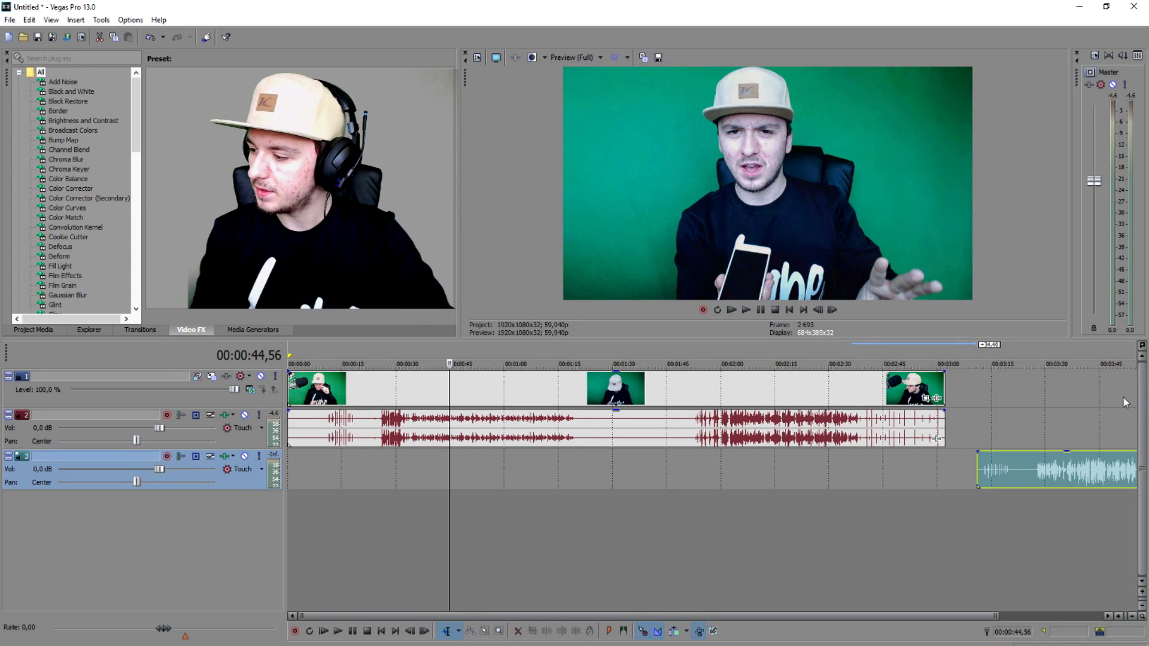
key("space")
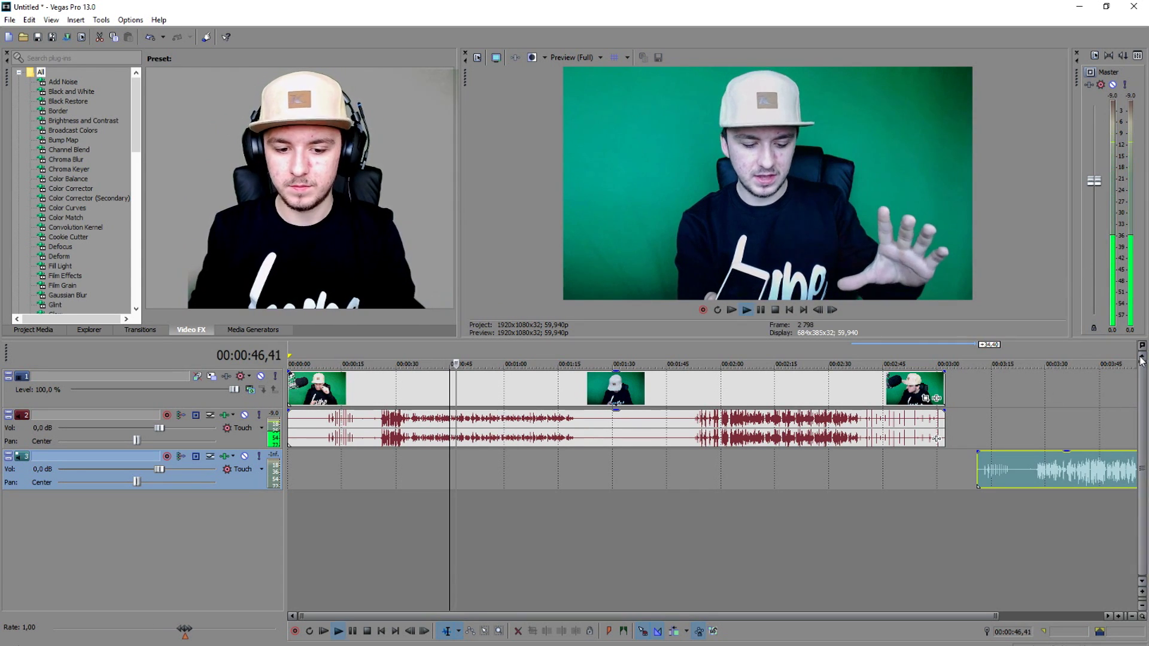
scroll(909, 359, "down", 1)
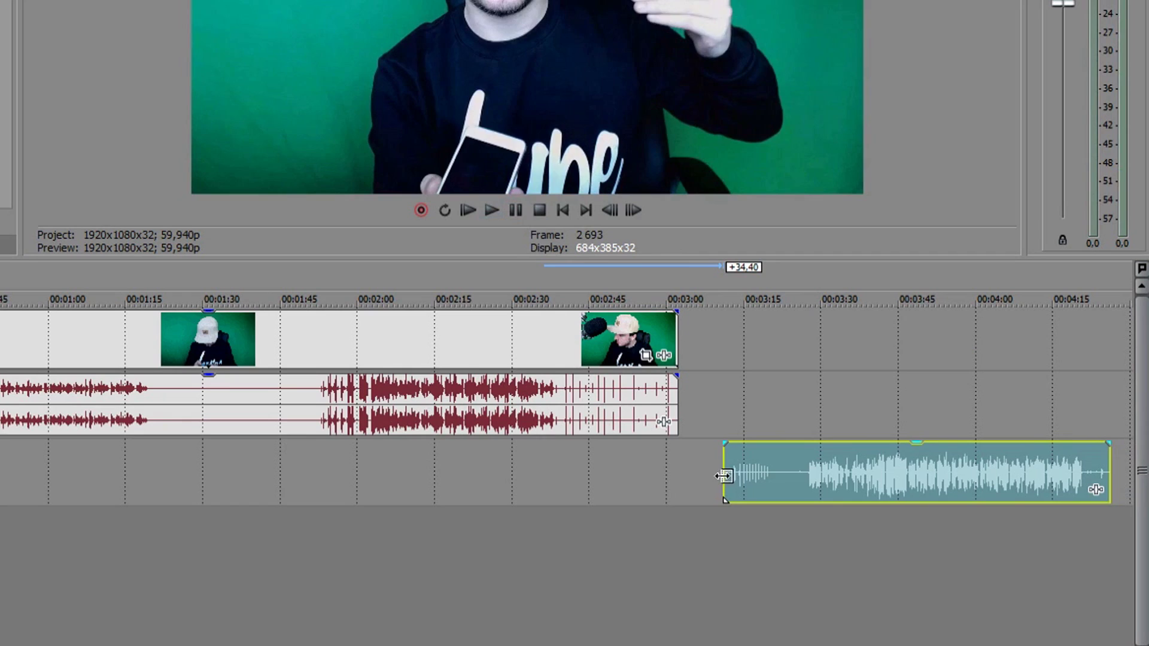
Step: Place the playhead at 00:03:27,48, just before speech starts in the external audio clip, and play it to check
left_click(894, 471)
left_click(702, 483)
left_click(709, 479)
scroll(735, 471, "up", 6)
left_click(458, 470)
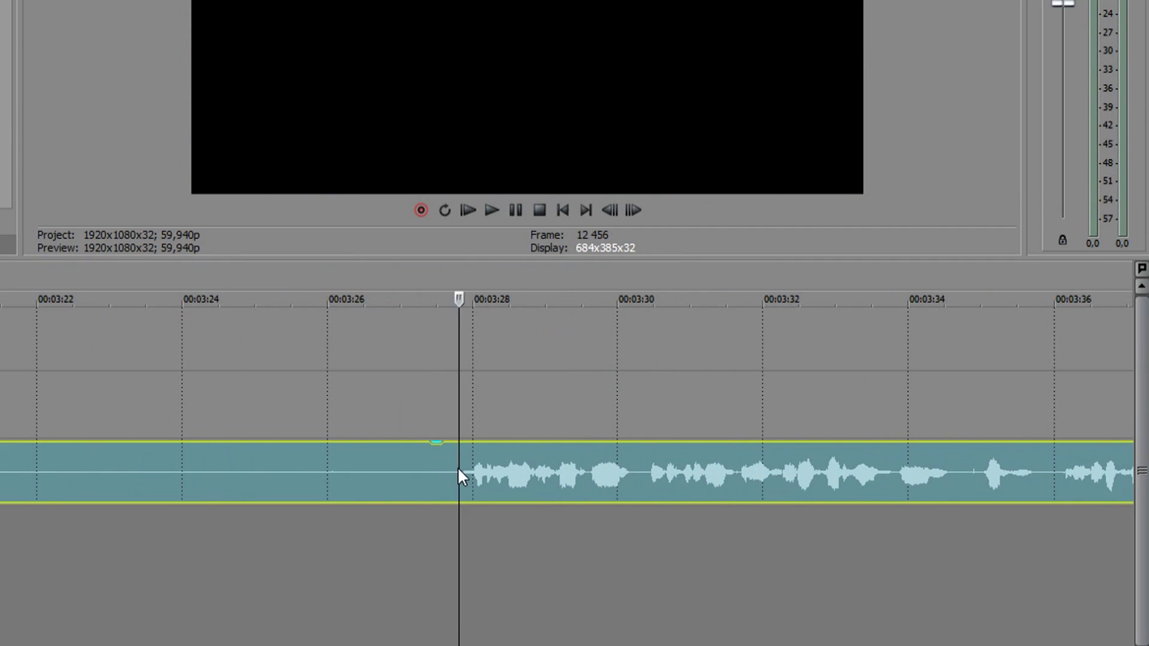
scroll(458, 468, "down", 6)
scroll(457, 468, "up", 4)
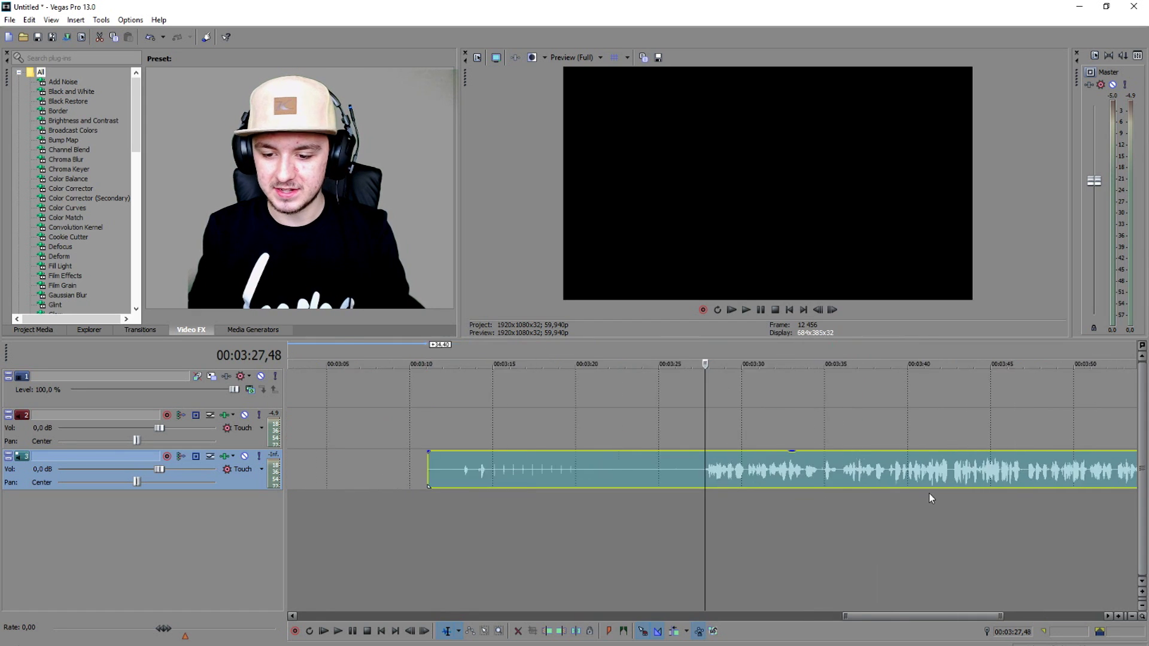
key("space")
scroll(928, 498, "up", 3)
scroll(929, 497, "down", 3)
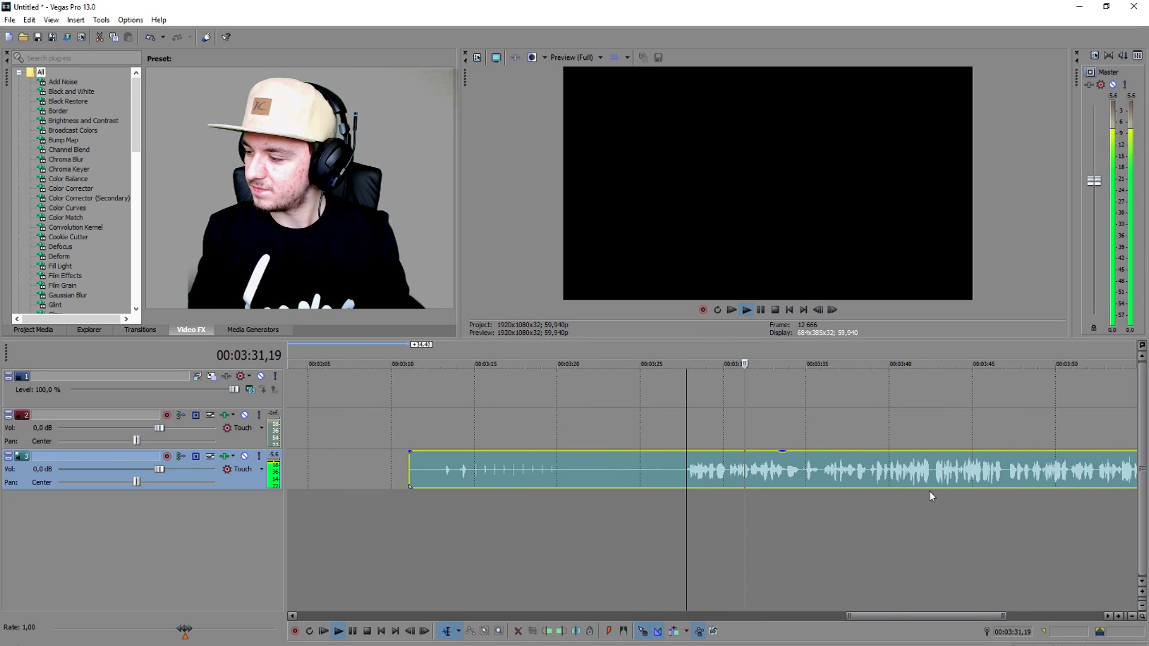
key("space")
scroll(824, 496, "down", 5)
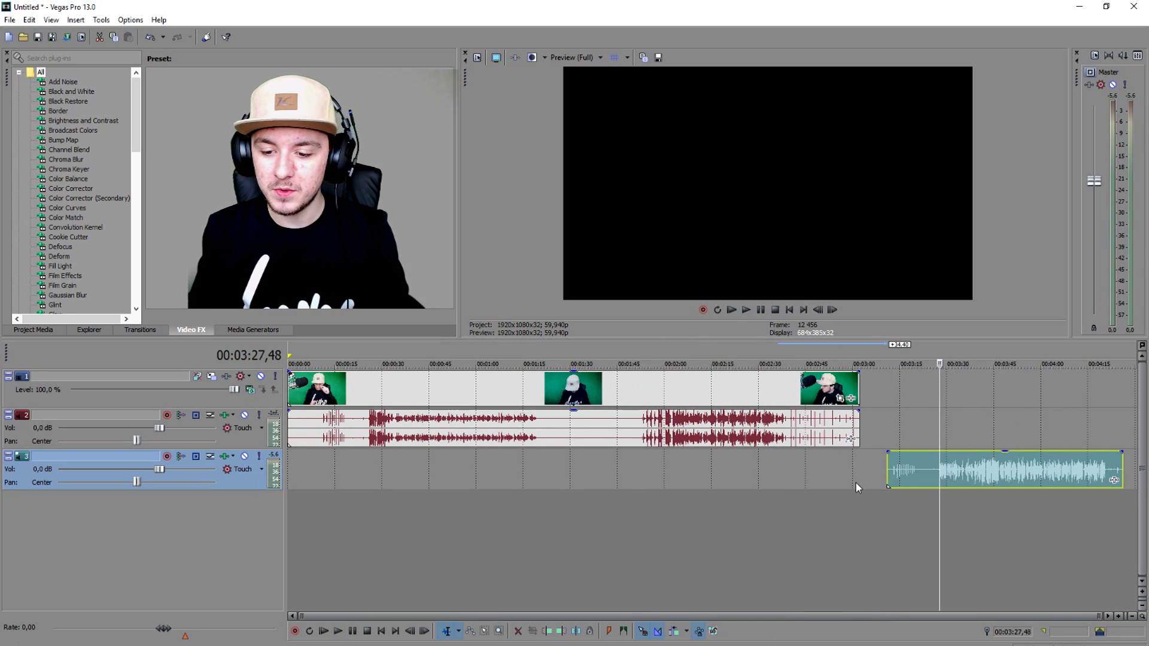
Step: Split the external audio clip at 00:03:27,48 and delete the part before the speech
scroll(884, 482, "up", 5)
key("s")
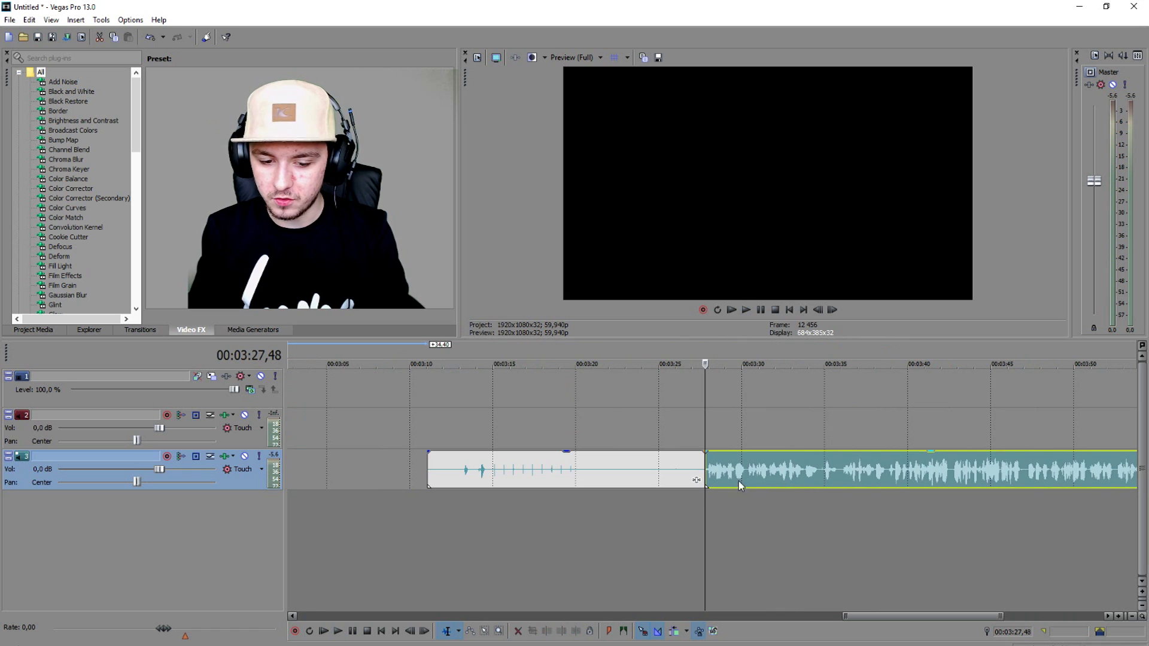
left_click(638, 462)
scroll(639, 462, "down", 5)
key("Delete")
Step: Move the trimmed external audio clip beneath the camera audio's first speech, starting at about 27.7 seconds
left_click_drag(962, 479, 418, 470)
scroll(532, 80, "up", 10)
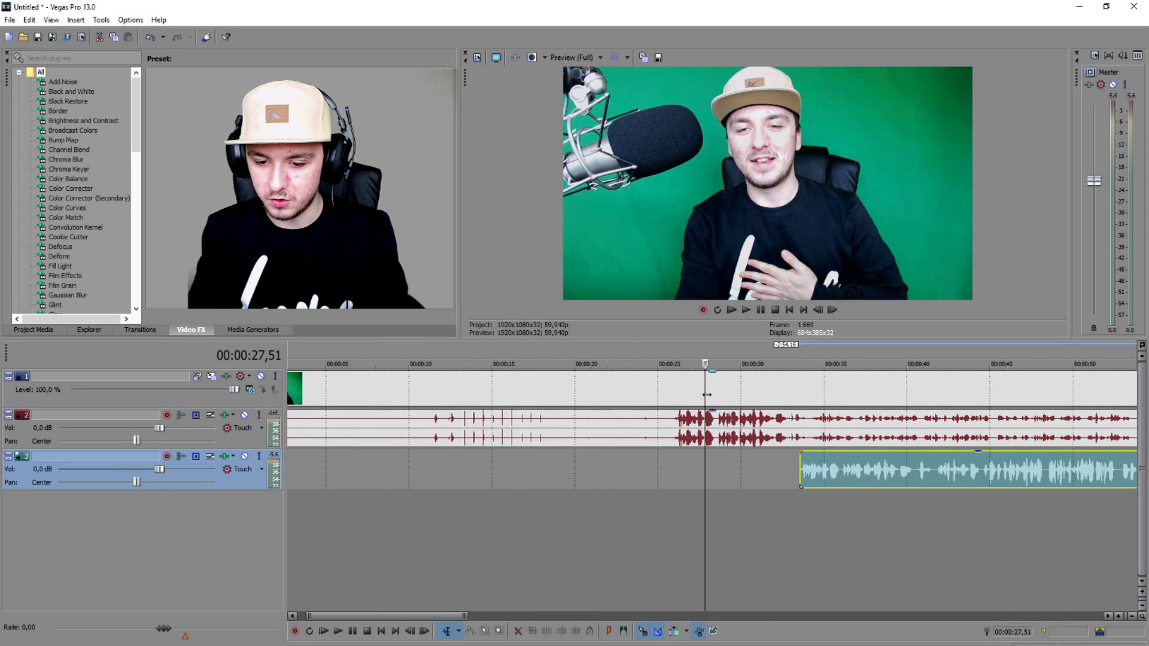
left_click(1148, 163)
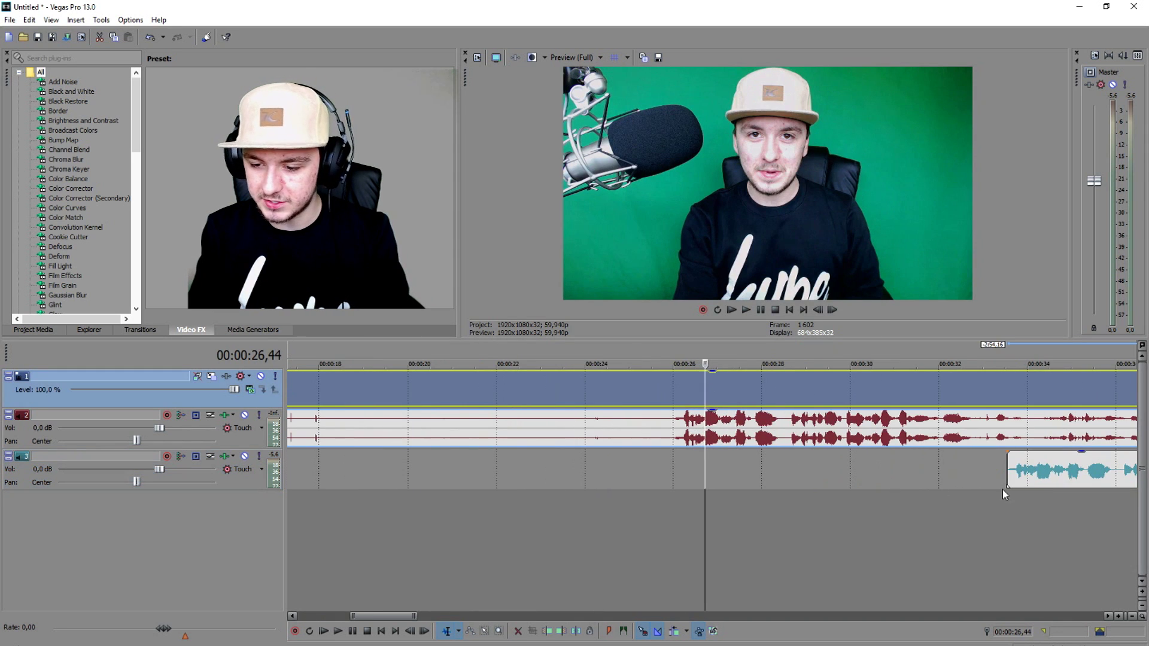
left_click_drag(1085, 479, 825, 492)
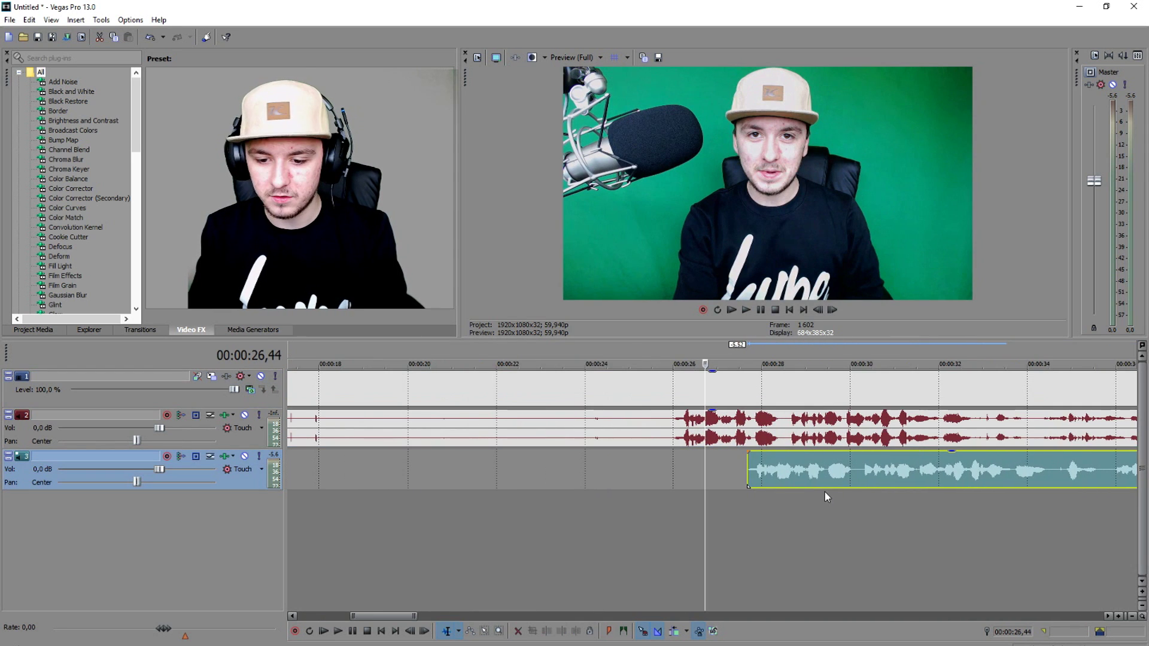
left_click(675, 478)
scroll(674, 478, "up", 2)
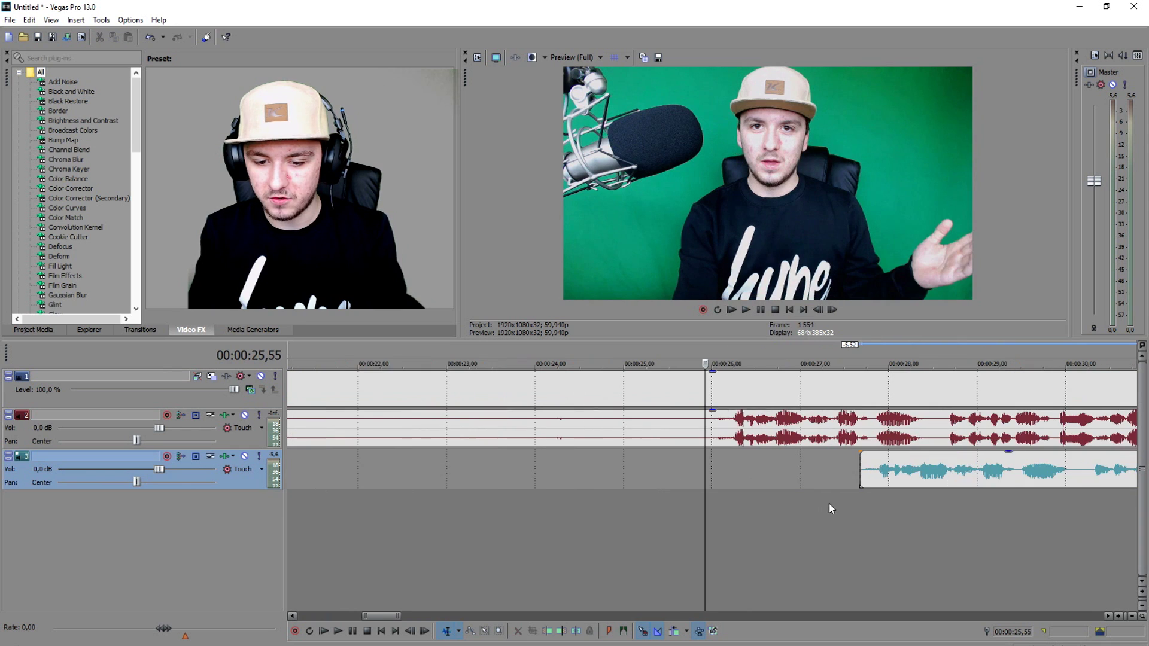
Step: Shift the external audio clip earlier to about 00:00:26,00, roughly matching the camera audio's waveform, playing back between moves
key("space")
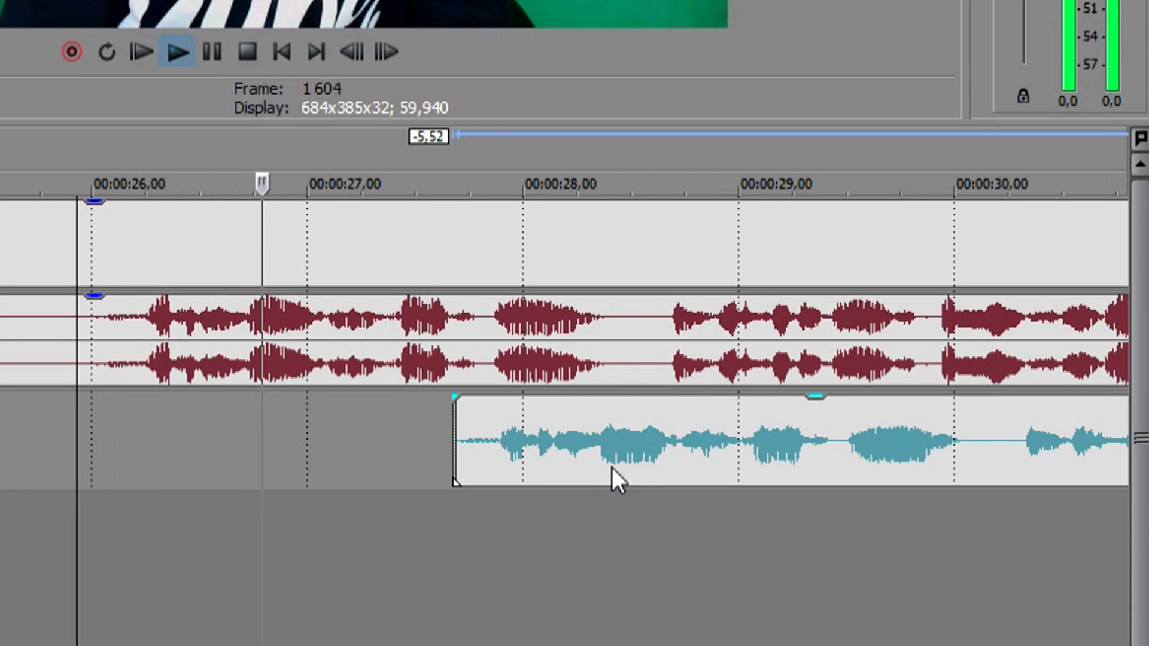
left_click_drag(611, 468, 433, 470)
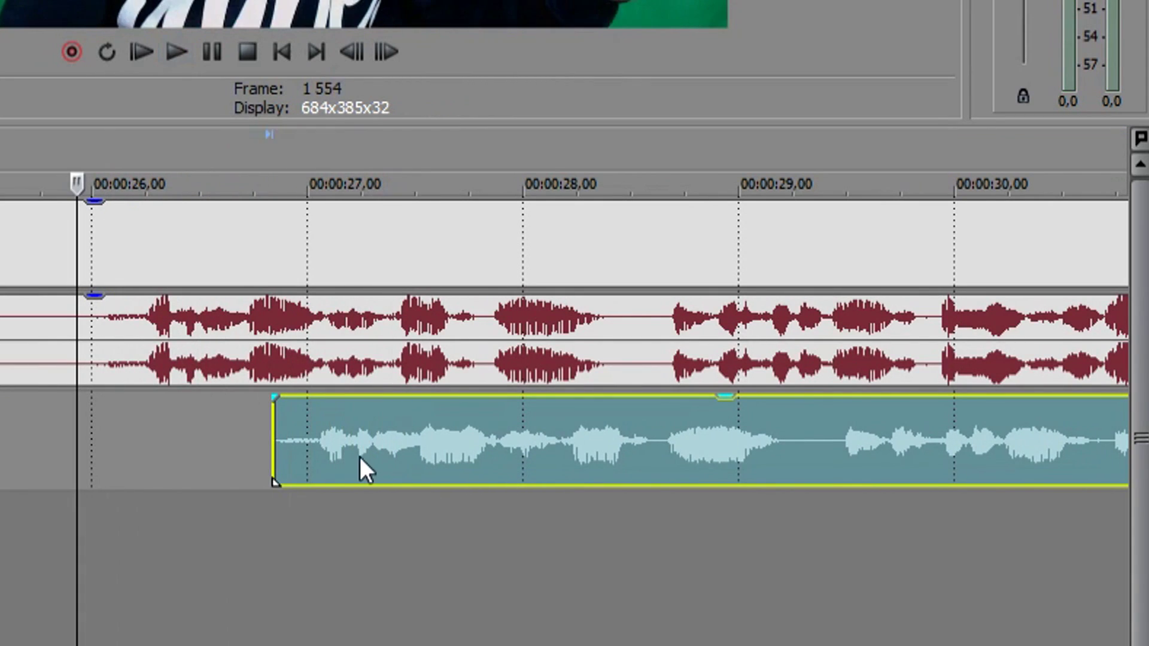
left_click_drag(360, 457, 243, 453)
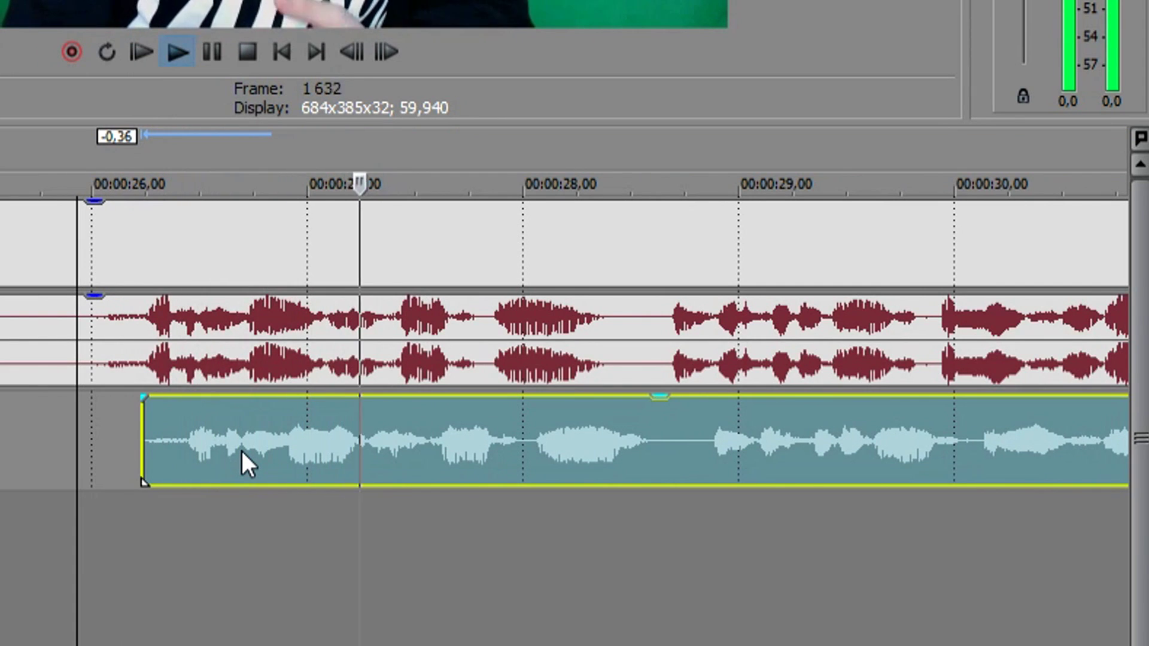
key("space")
left_click_drag(246, 452, 83, 455)
key("space")
scroll(132, 457, "up", 4)
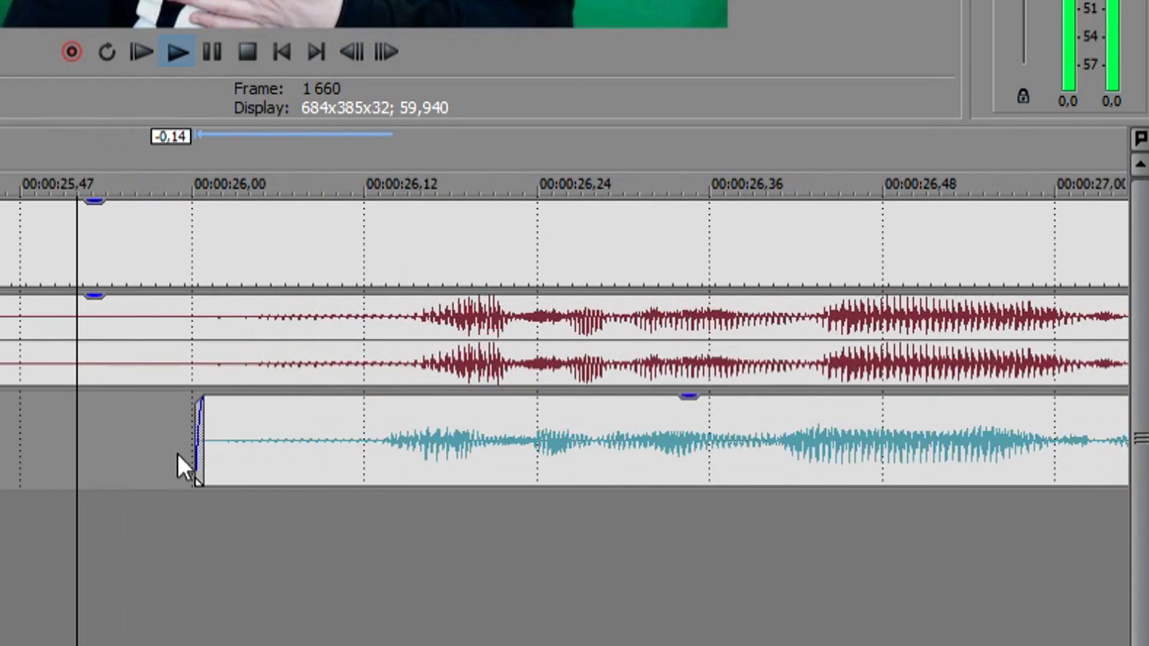
Step: Move the external audio clip slightly earlier and play it back together with the camera audio
key("space")
left_click_drag(349, 455, 329, 451)
key("space")
scroll(323, 438, "down", 4)
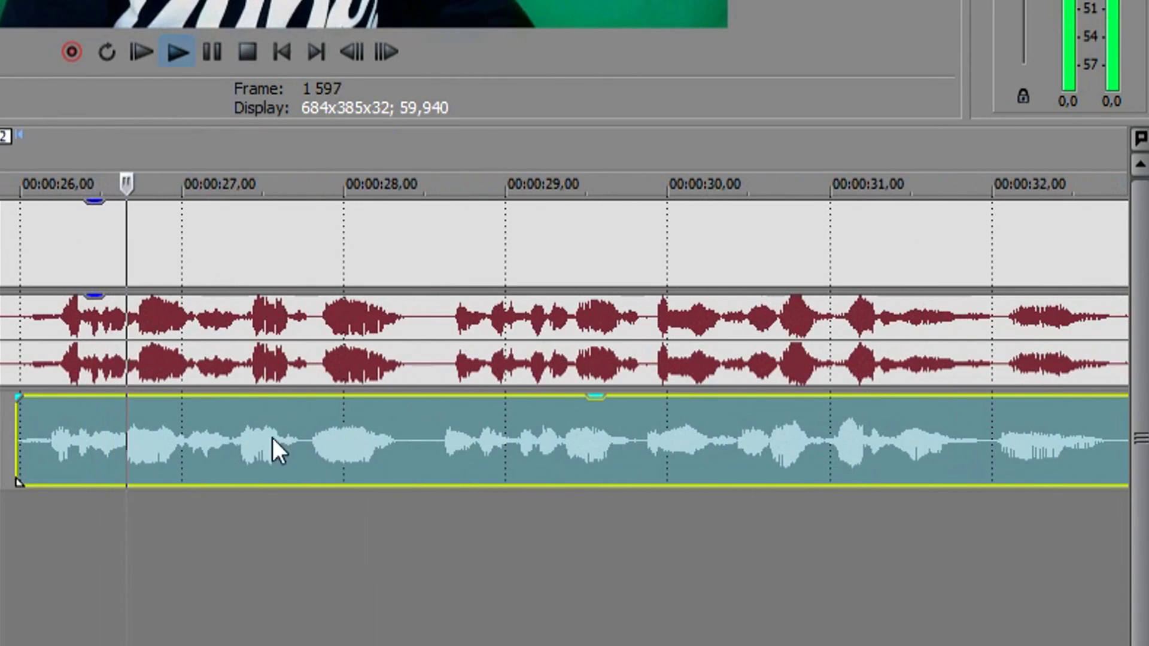
Step: Nudge the external audio clip two frames later to line up its peaks with the camera audio, and play both to check sync
scroll(180, 456, "up", 4)
key("space")
key("KP_3")
scroll(122, 445, "down", 4)
key("space")
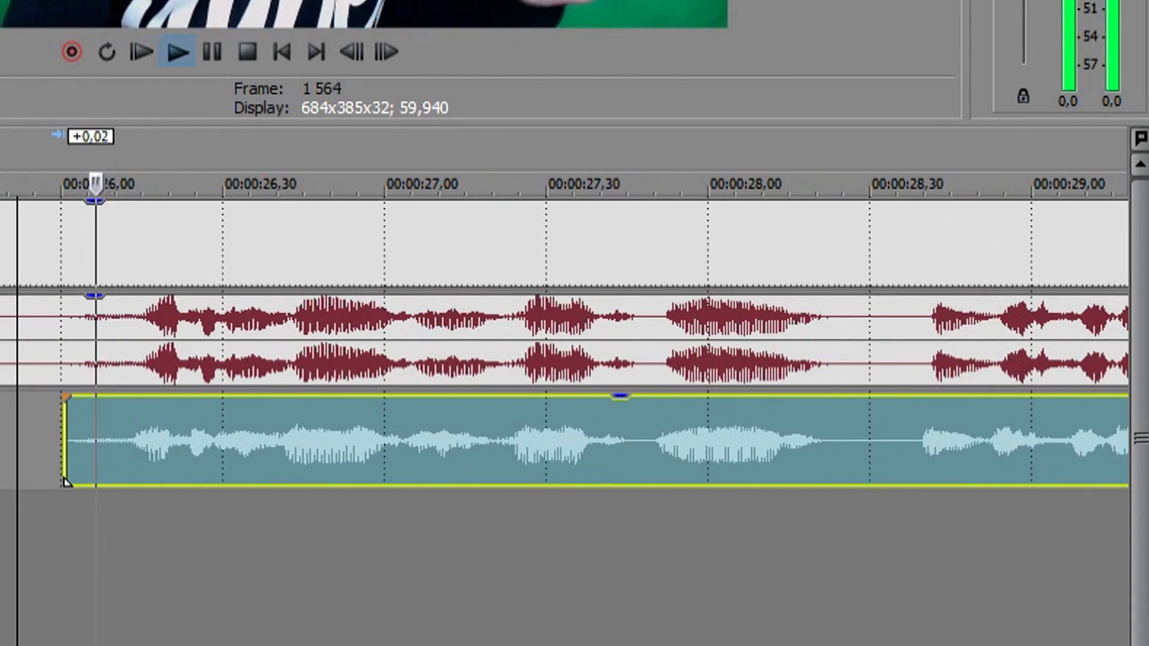
scroll(266, 464, "up", 4)
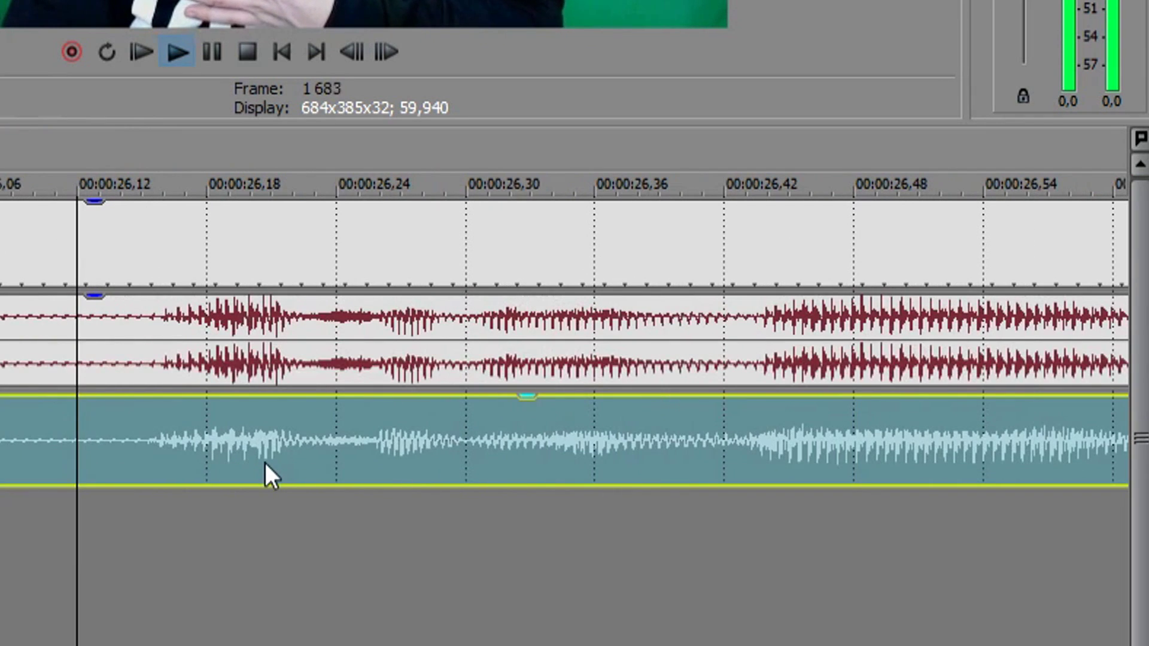
scroll(270, 464, "down", 5)
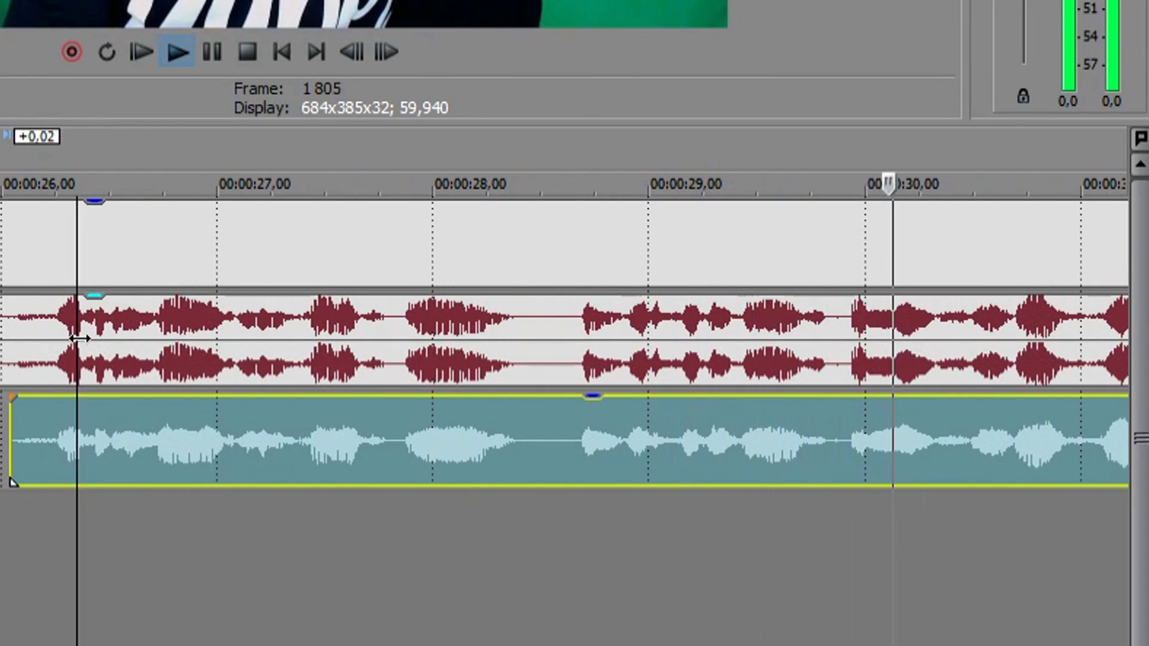
key("space")
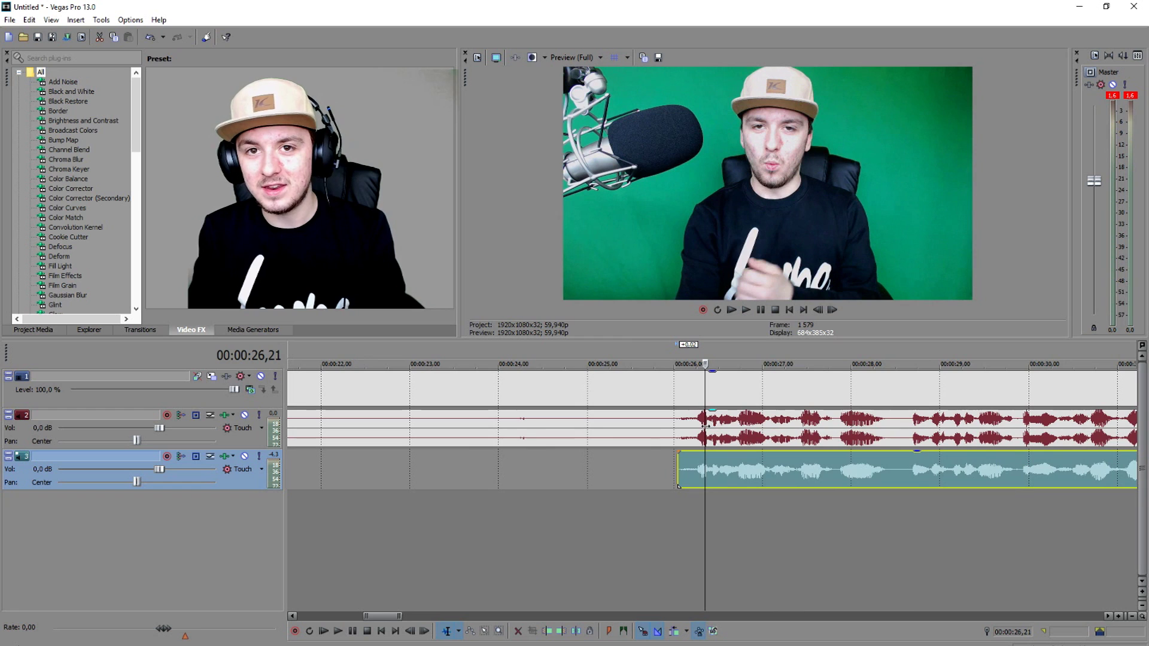
Step: Delete the original camera audio event from track 2
scroll(705, 426, "down", 3)
left_click(694, 431)
scroll(731, 475, "up", 3)
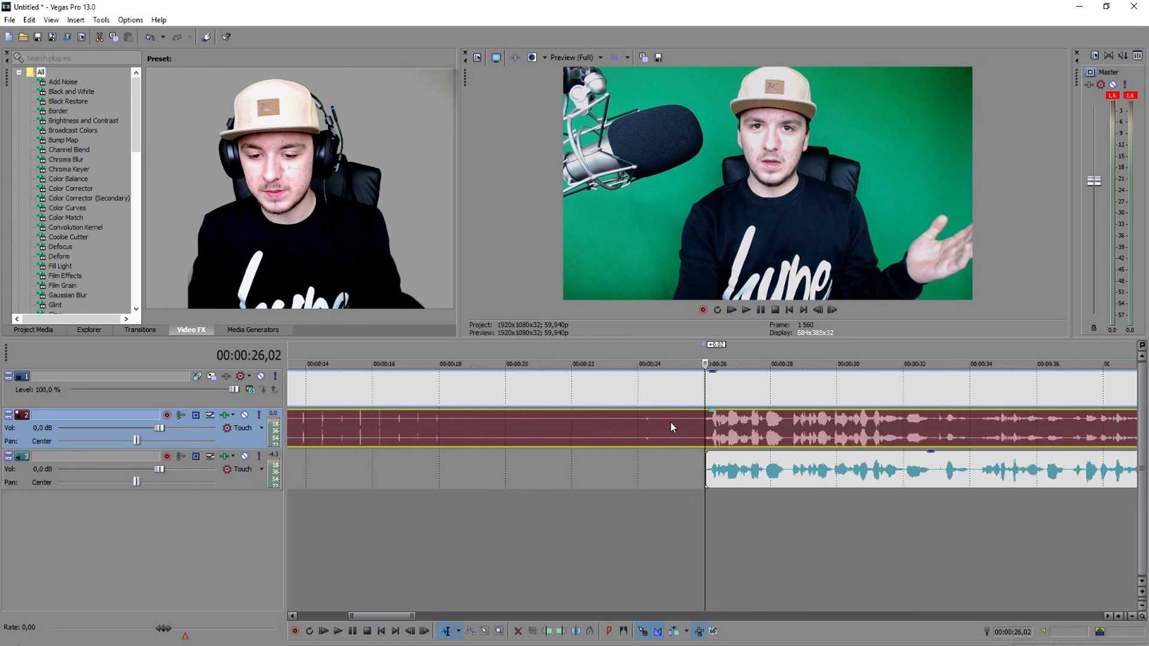
scroll(670, 422, "down", 10)
left_click(541, 422)
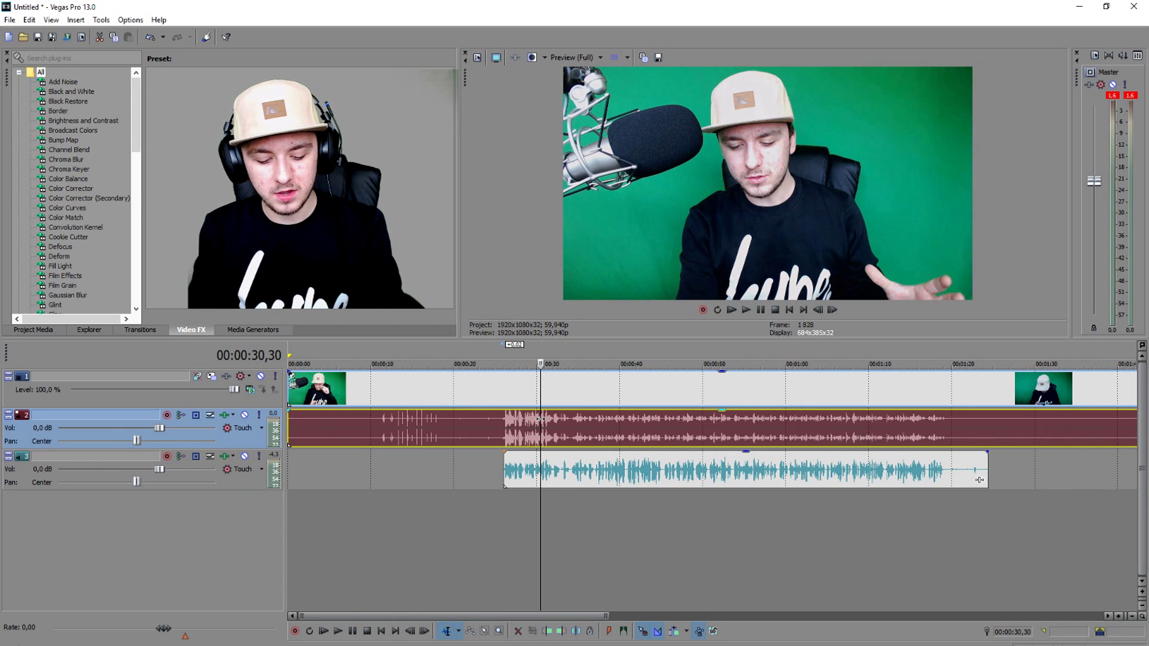
scroll(568, 398, "up", 4)
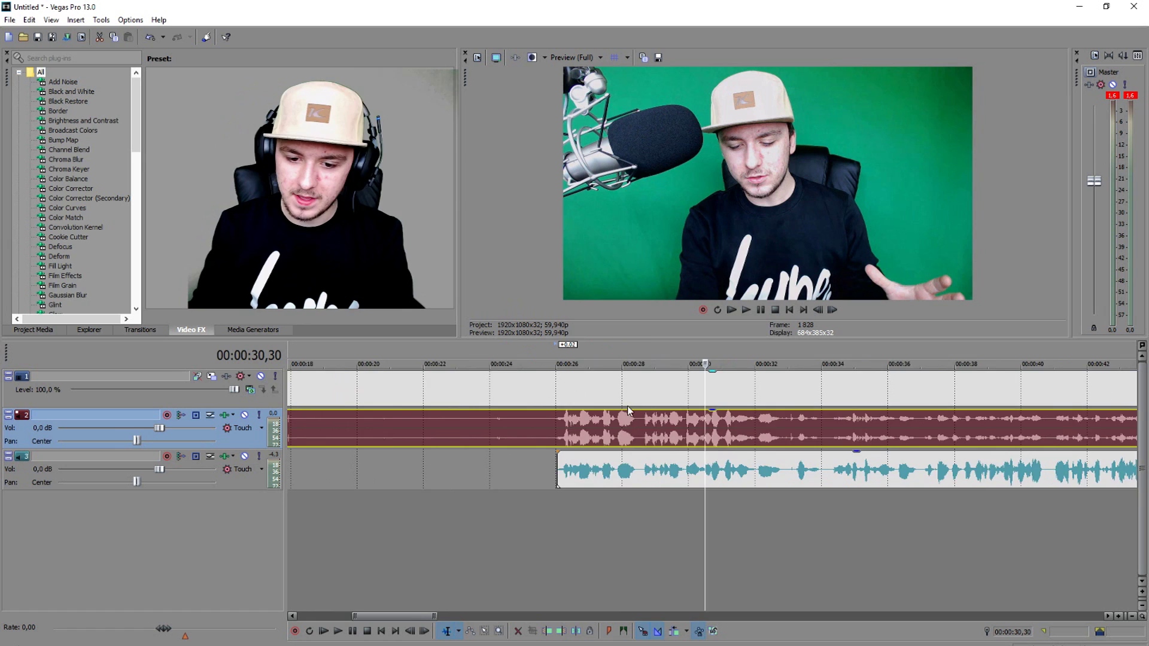
scroll(629, 411, "down", 4)
key("Delete")
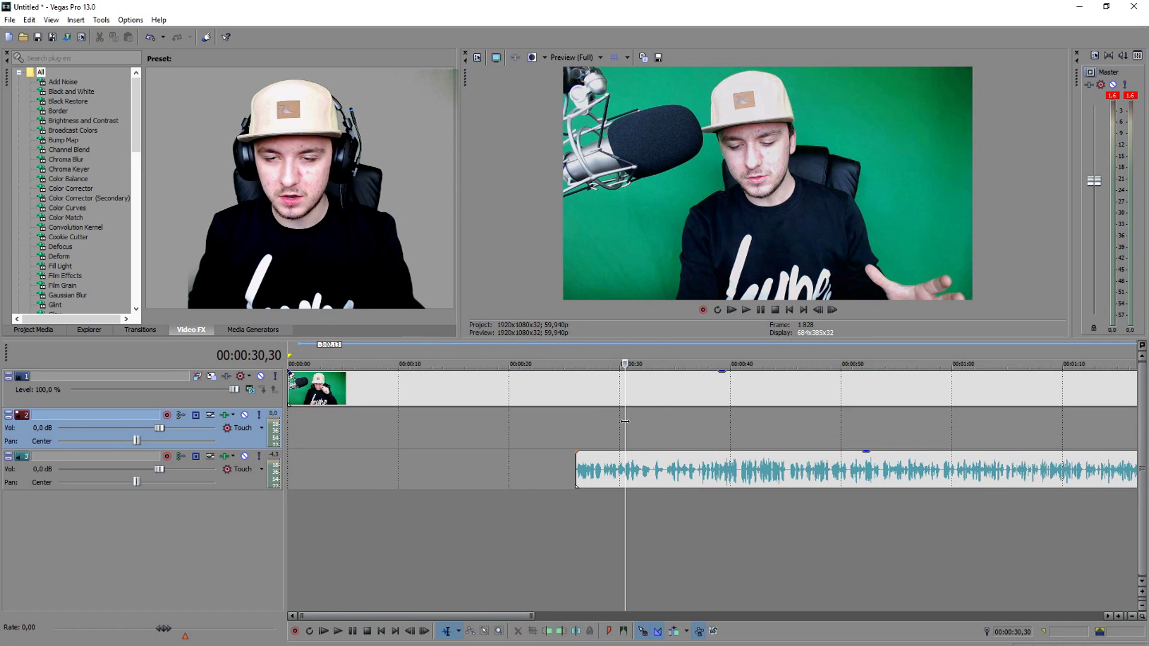
Step: Trim the beginning of the video clip to 00:00:26,02, where the external audio starts
key("ctrl+Left")
scroll(790, 428, "up", 5)
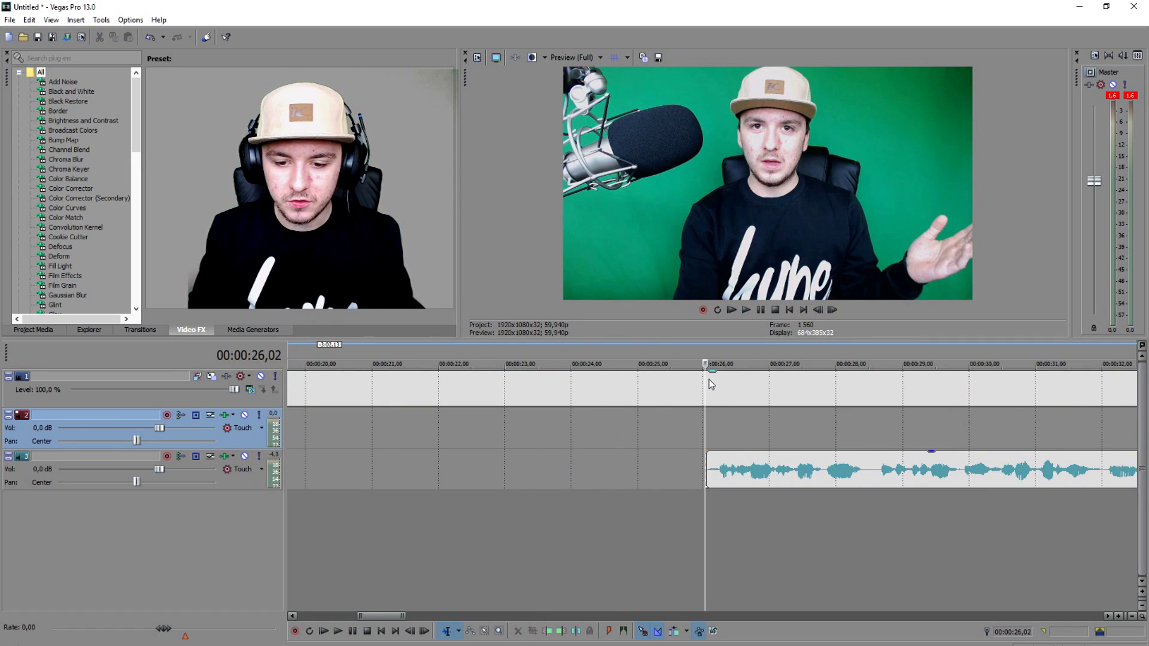
left_click_drag(706, 381, 705, 432)
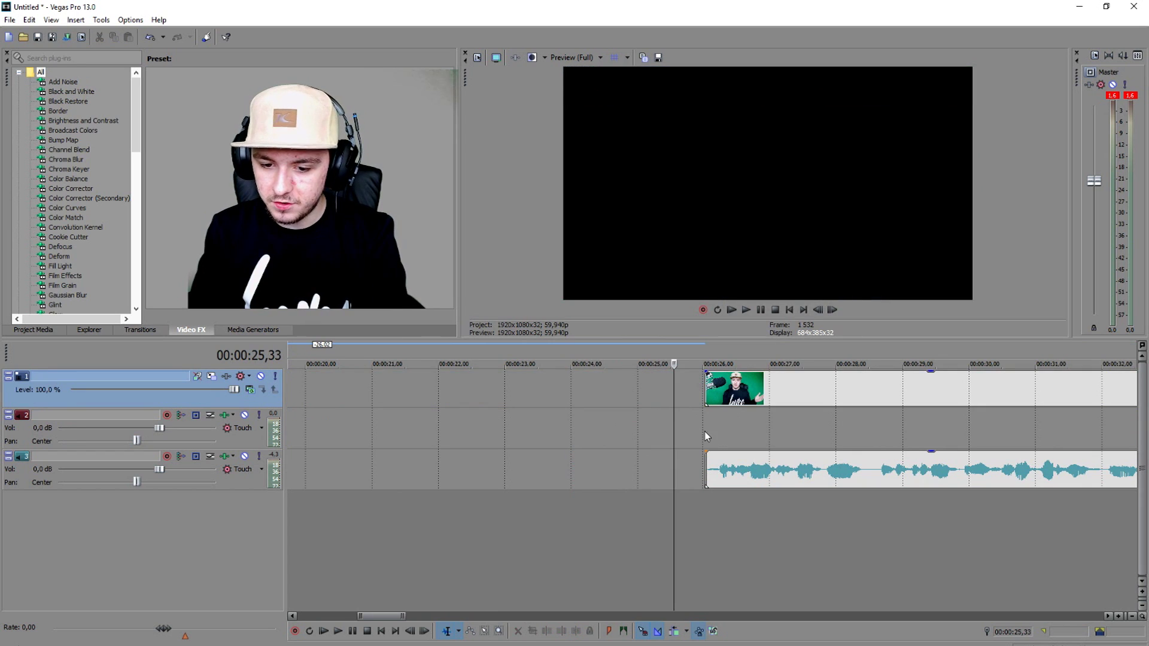
Step: Move the external audio clip up to track 2, keeping it aligned with the start of the video clip
left_click(735, 474)
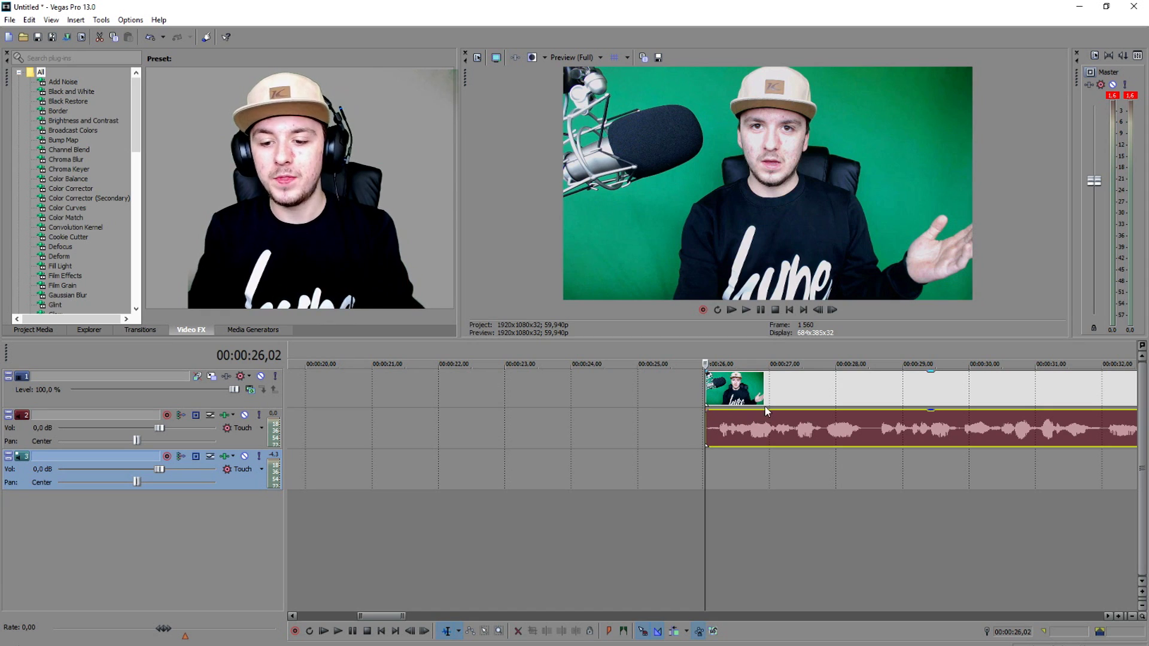
scroll(760, 422, "down", 5)
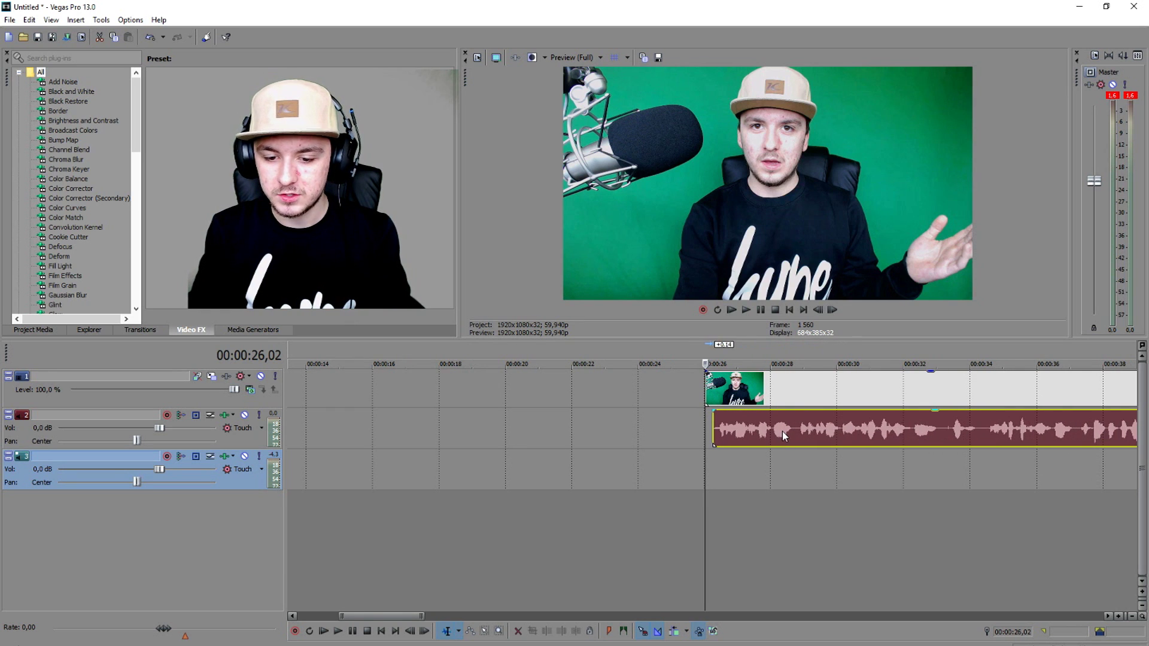
left_click(780, 441)
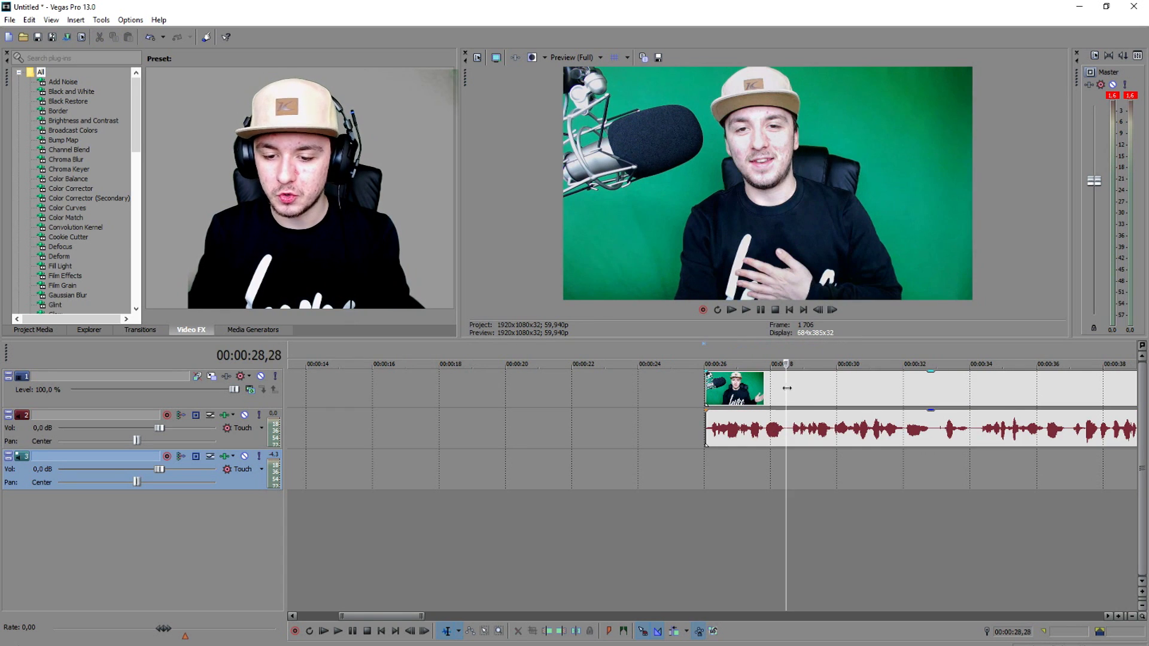
Step: Group the video clip with the audio clip on track 2 and shift the group earlier as a test
left_click(809, 387)
left_click(841, 429, "ctrl")
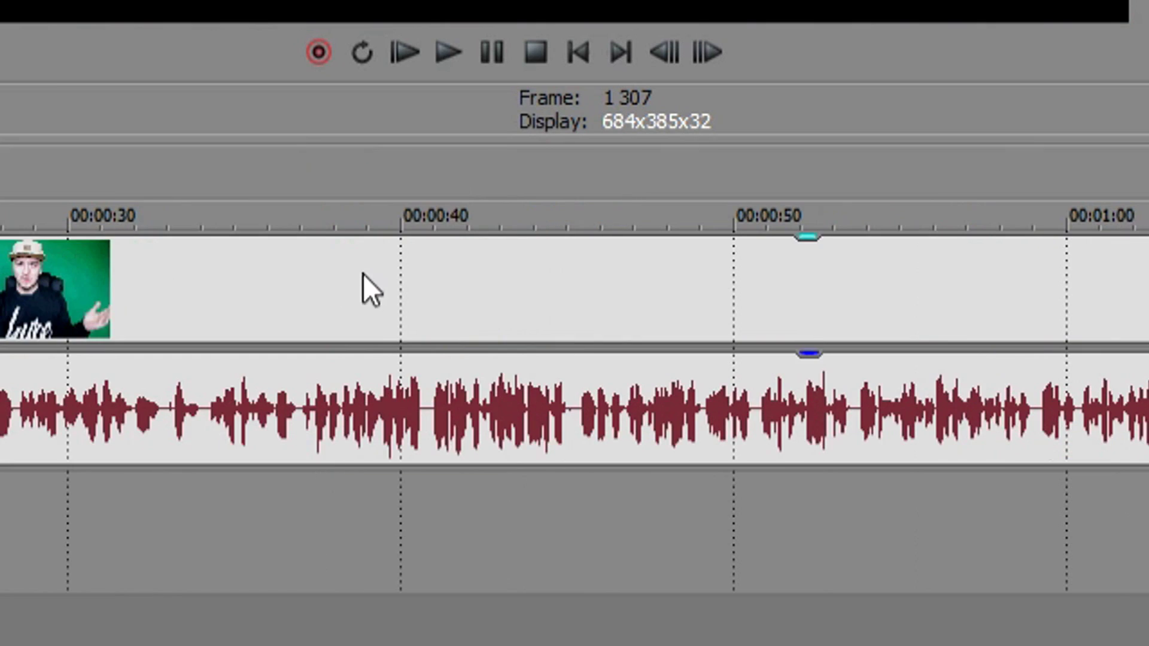
left_click(374, 277)
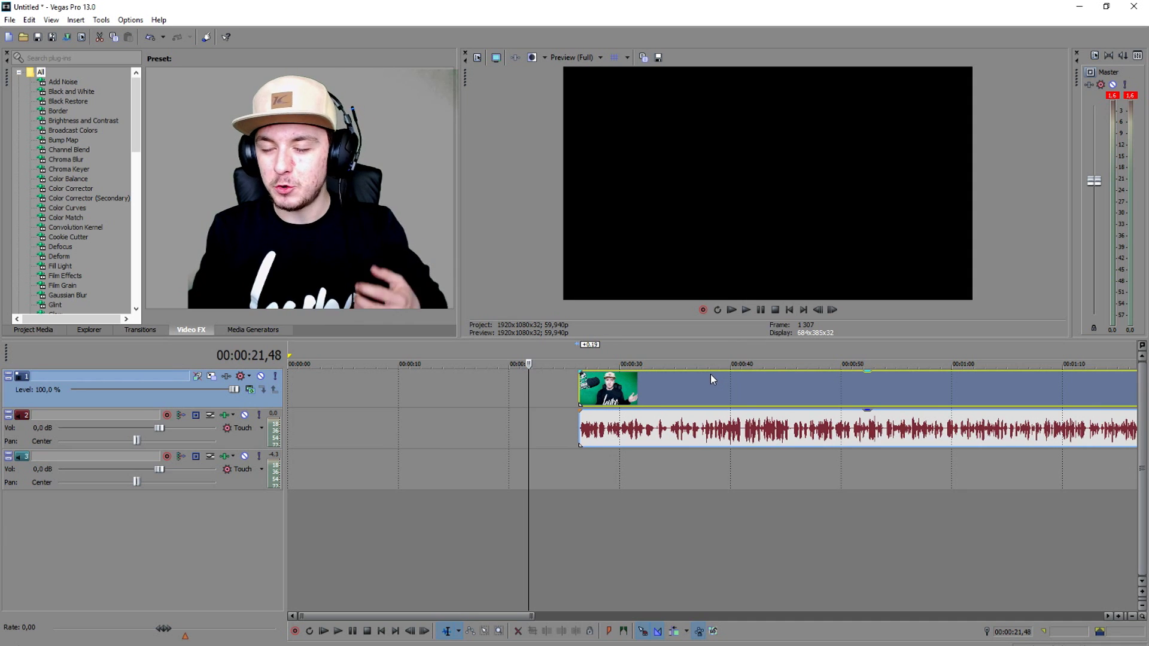
left_click_drag(711, 378, 688, 382)
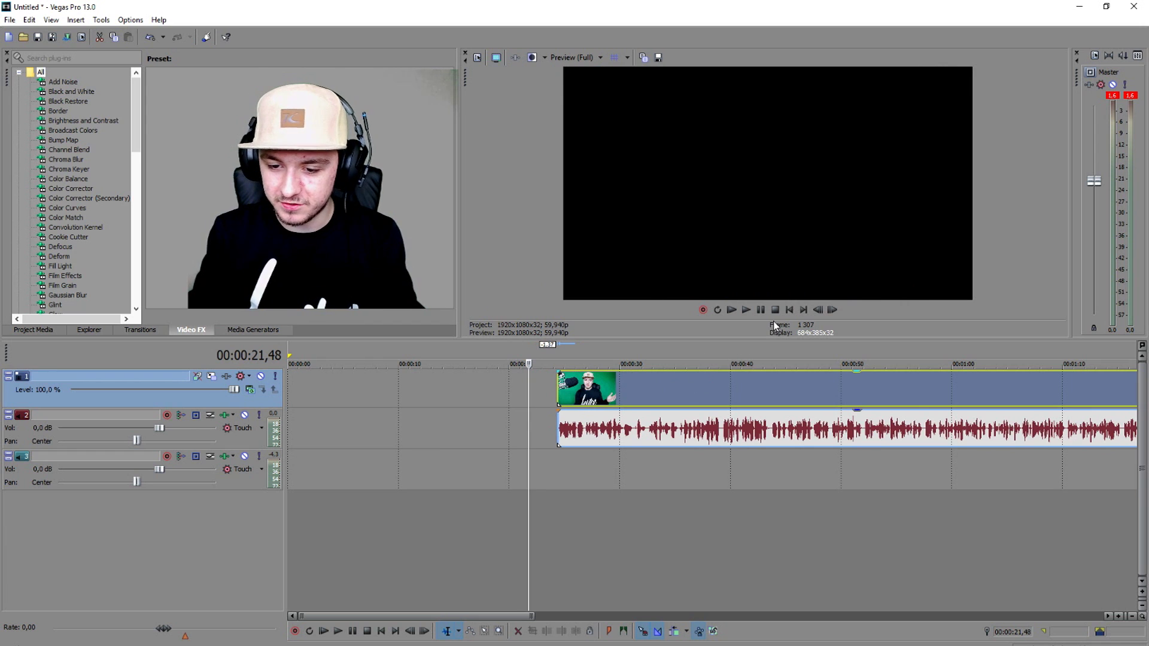
Step: Move the grouped video and audio to the beginning of the timeline at 00:00:00,00
key("ctrl+Home")
scroll(688, 389, "down", 3)
left_click_drag(661, 389, 470, 383)
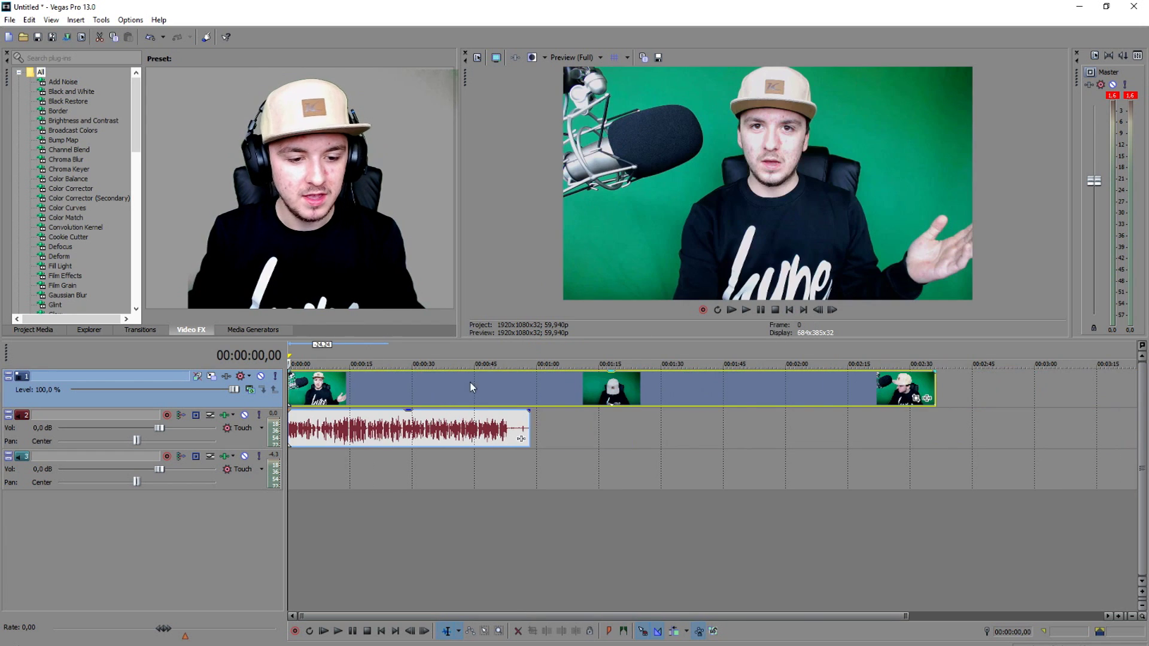
Step: Play back the first seconds of the grouped clips to check that the video and audio are in sync
scroll(470, 383, "up", 8)
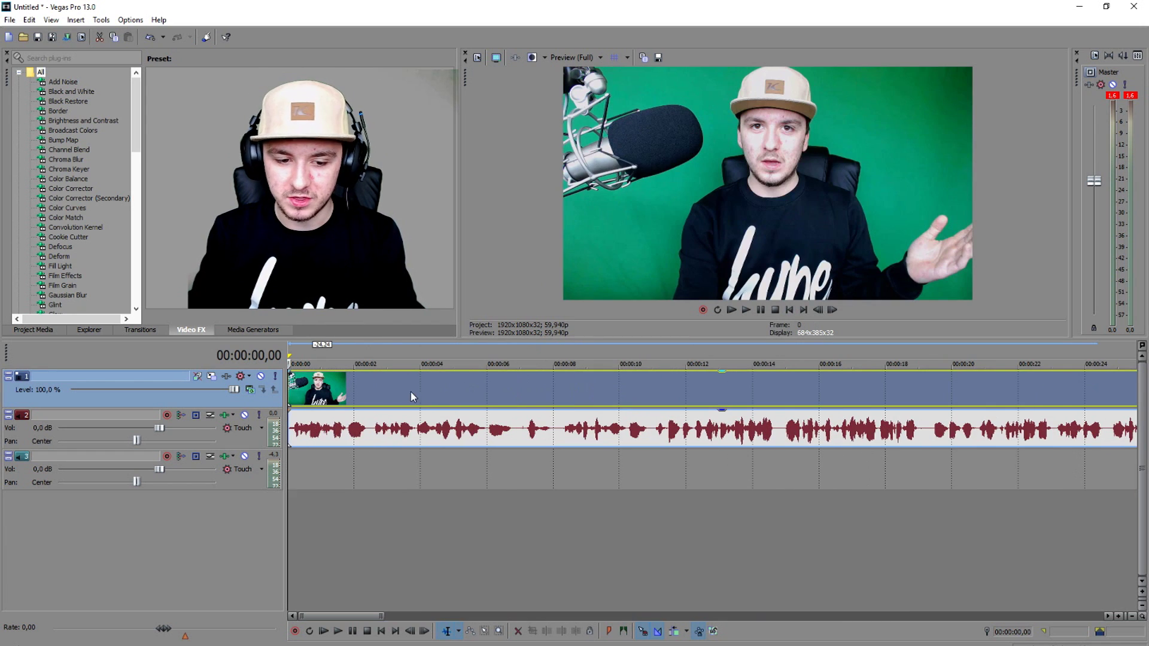
left_click(294, 398)
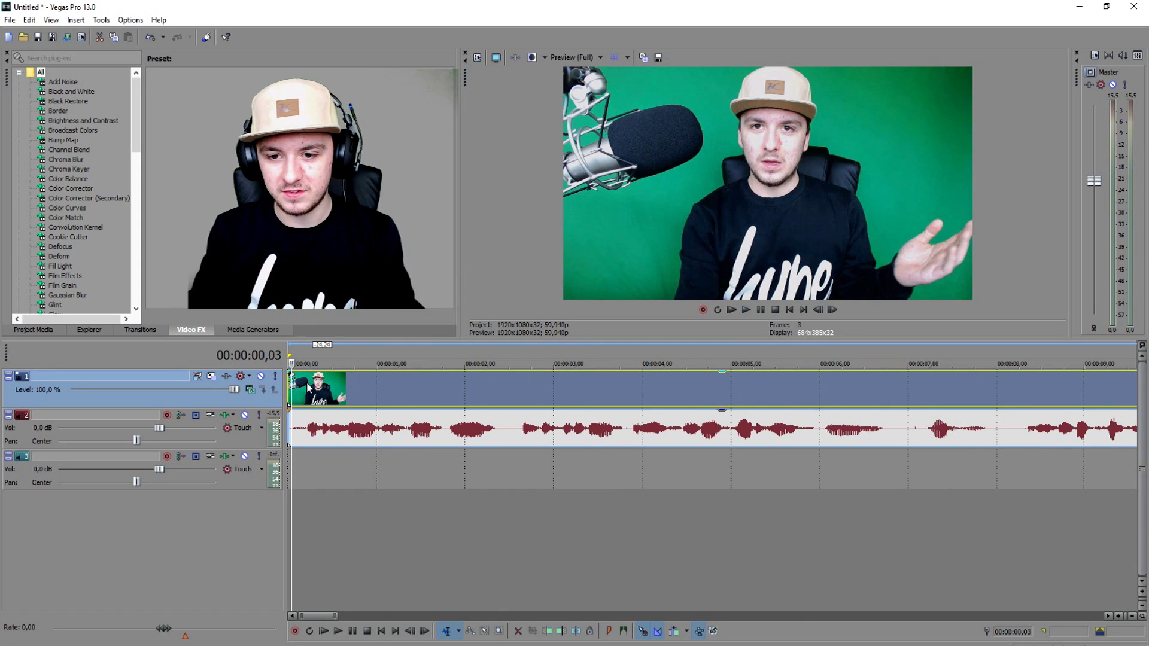
key("space")
scroll(335, 389, "up", 3)
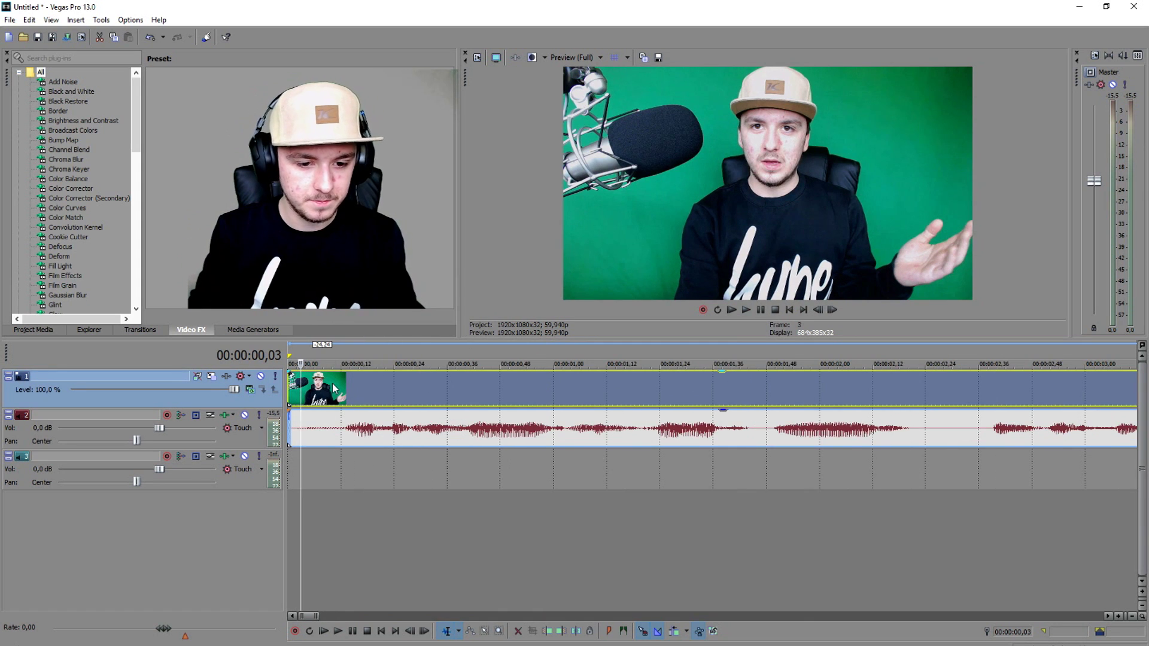
scroll(342, 389, "down", 2)
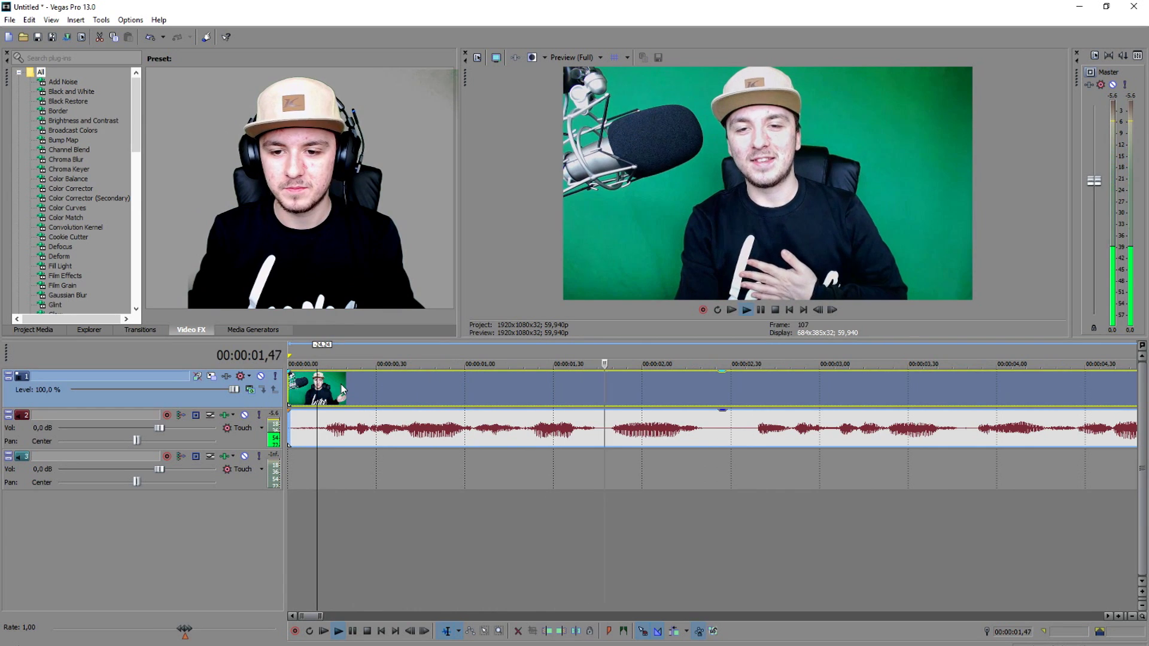
scroll(343, 389, "down", 2)
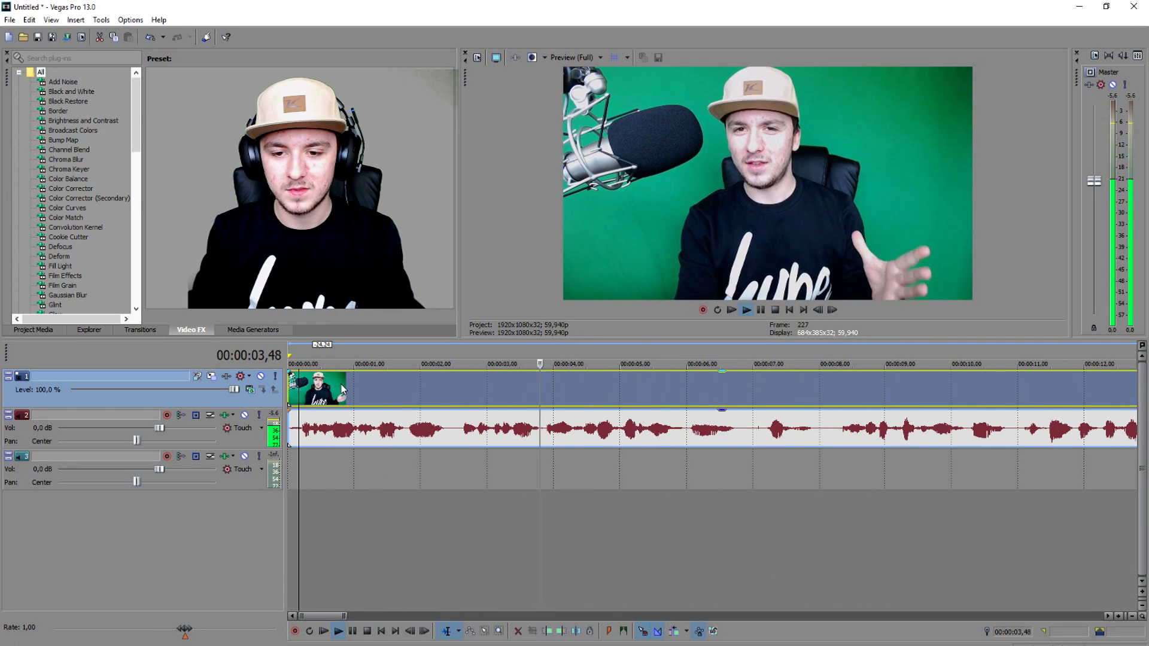
key("space")
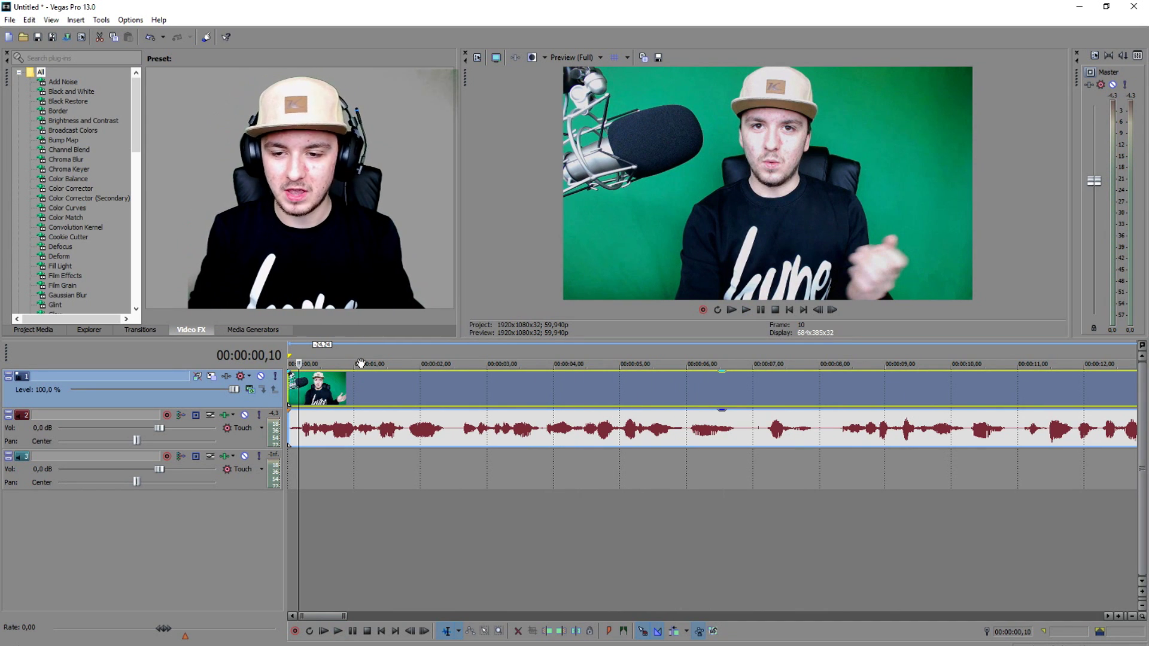
Step: Move the grouped clips to start at 00:00:01,19, and delete the short leftover audio piece before the start of the trimmed video
left_click_drag(367, 397, 450, 403)
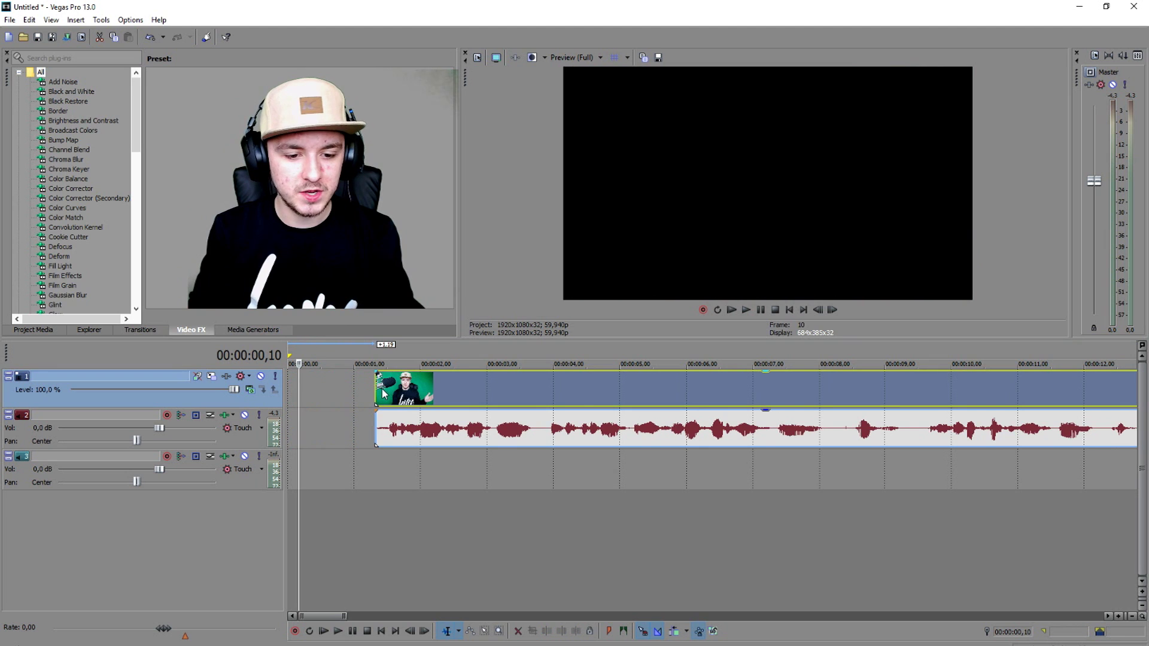
scroll(376, 386, "up", 3)
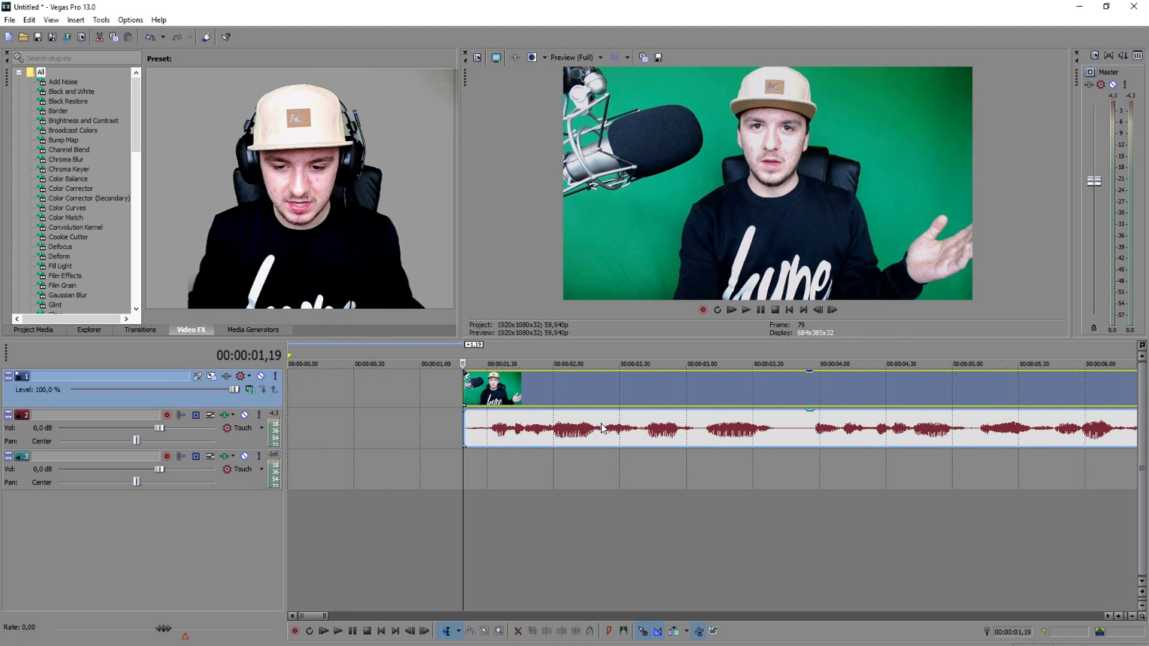
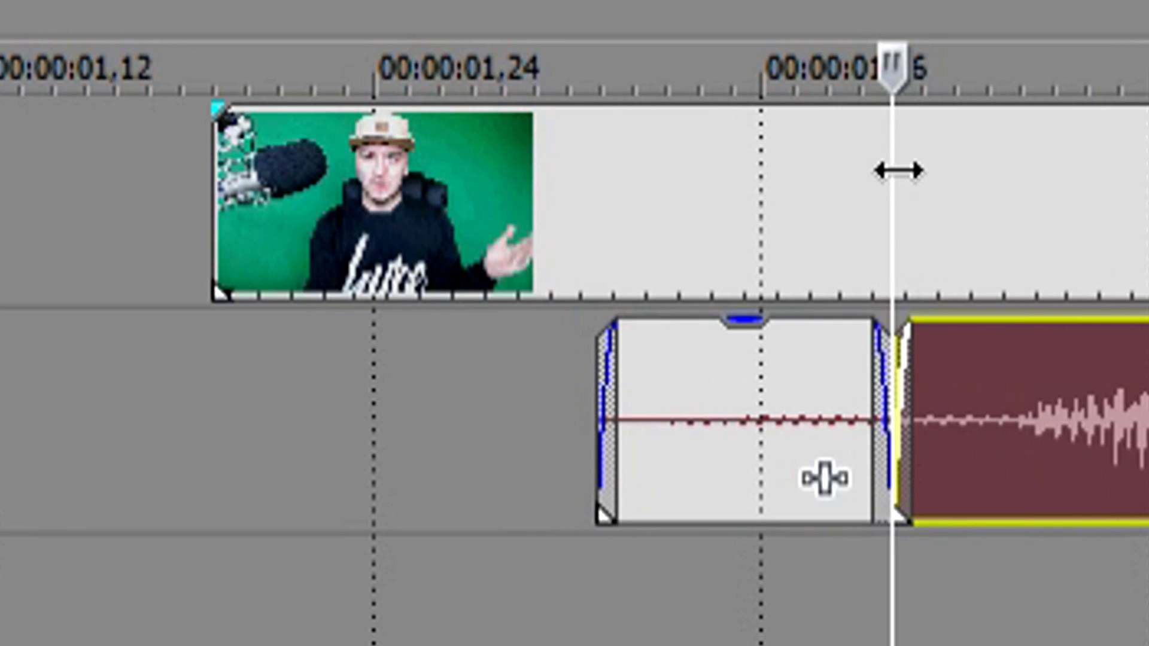
key("ctrl+z")
left_click(814, 419)
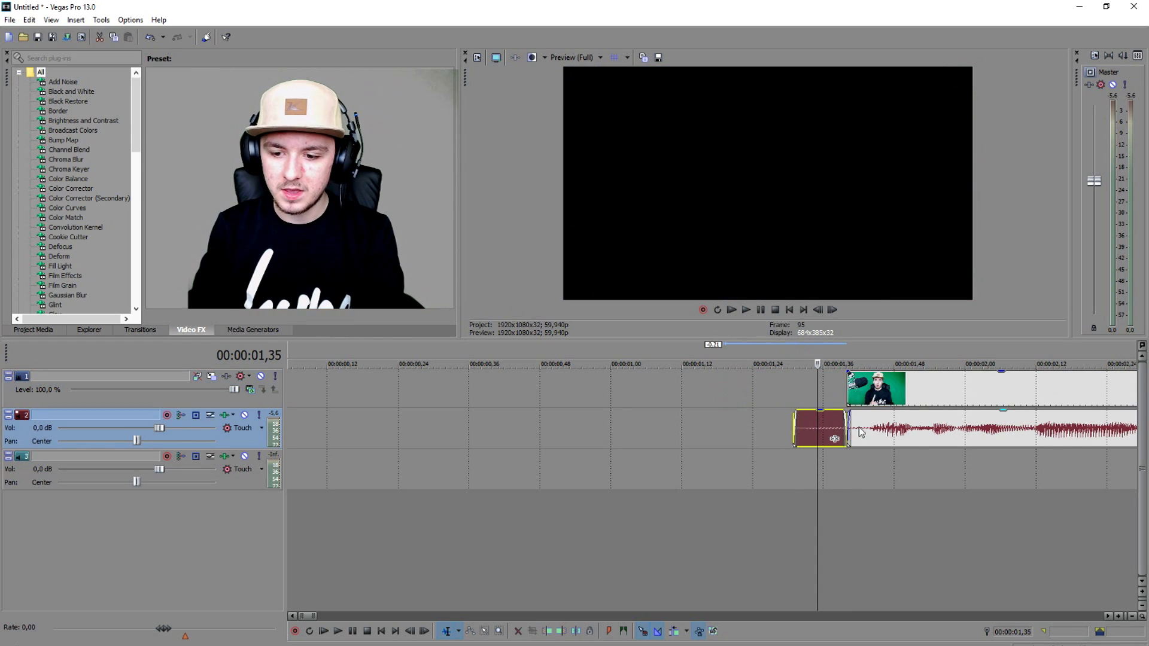
key("Delete")
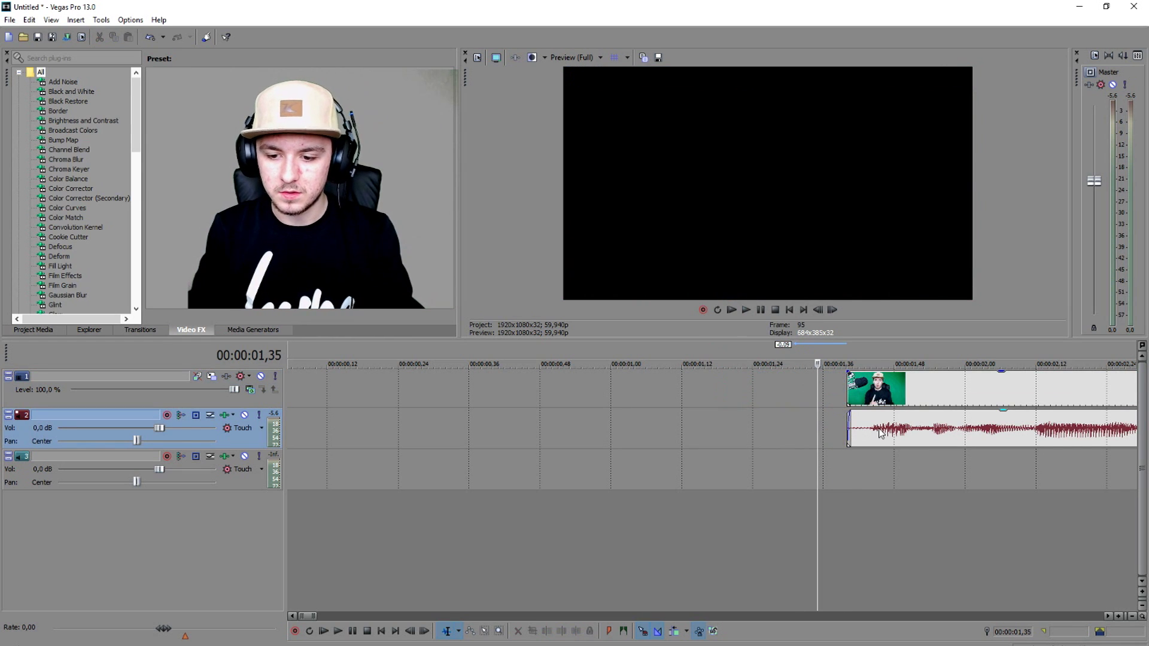
Step: Group the trimmed video and audio clips and move the group to the beginning of the timeline at 00:00:00,00
left_click(882, 434)
left_click(924, 397)
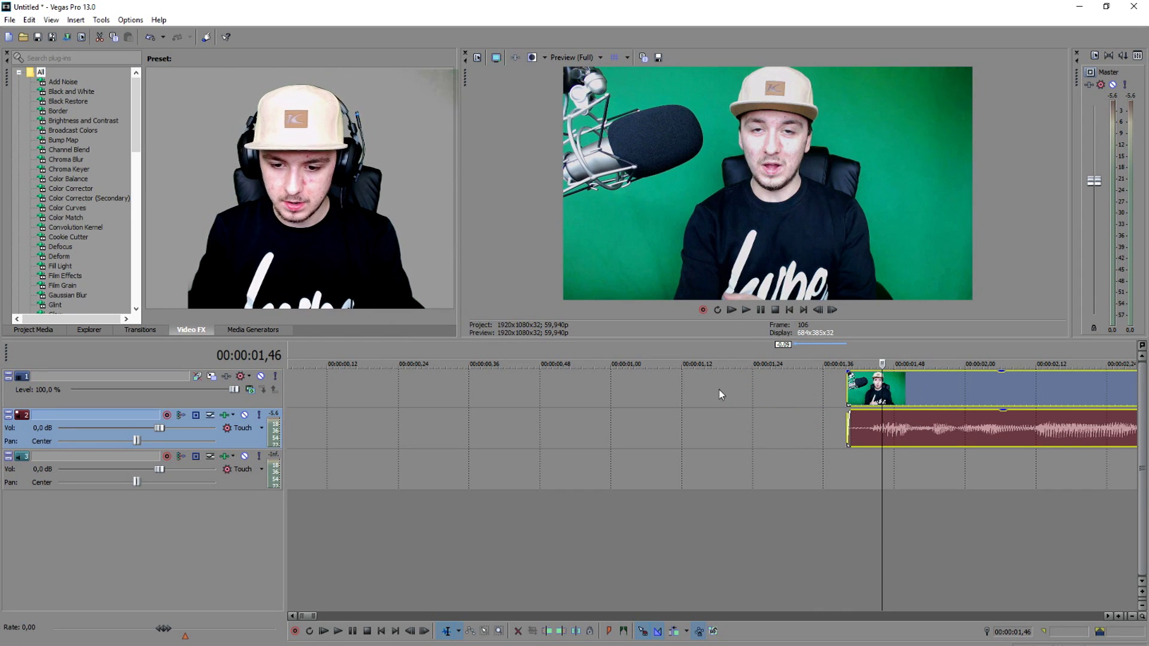
scroll(722, 392, "down", 3)
left_click_drag(666, 397, 615, 427)
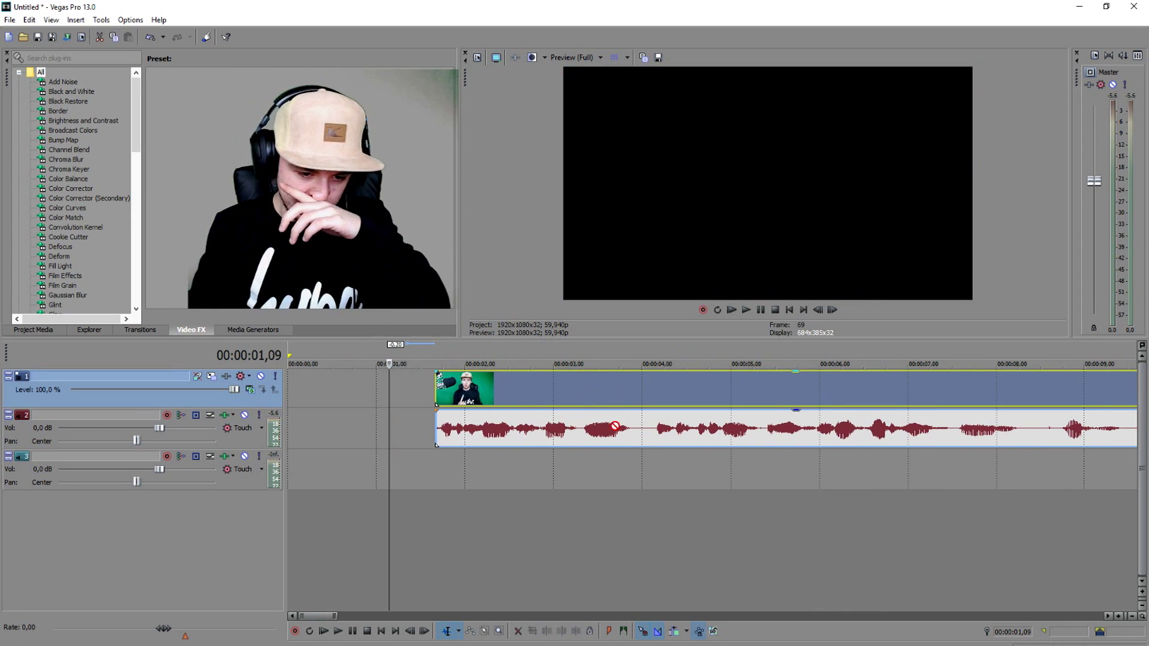
left_click_drag(687, 421, 540, 416)
Step: Add a fade-in about 7 frames long to the start of the video clip and play it back from the beginning
left_click(789, 309)
scroll(288, 389, "up", 5)
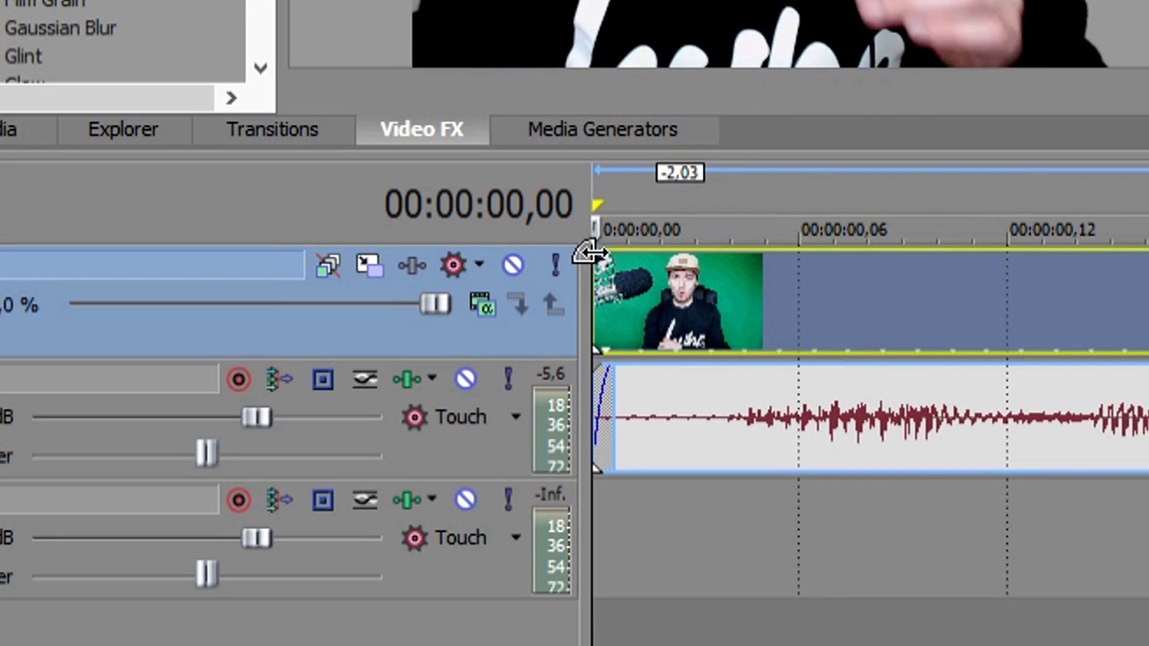
left_click_drag(589, 253, 808, 282)
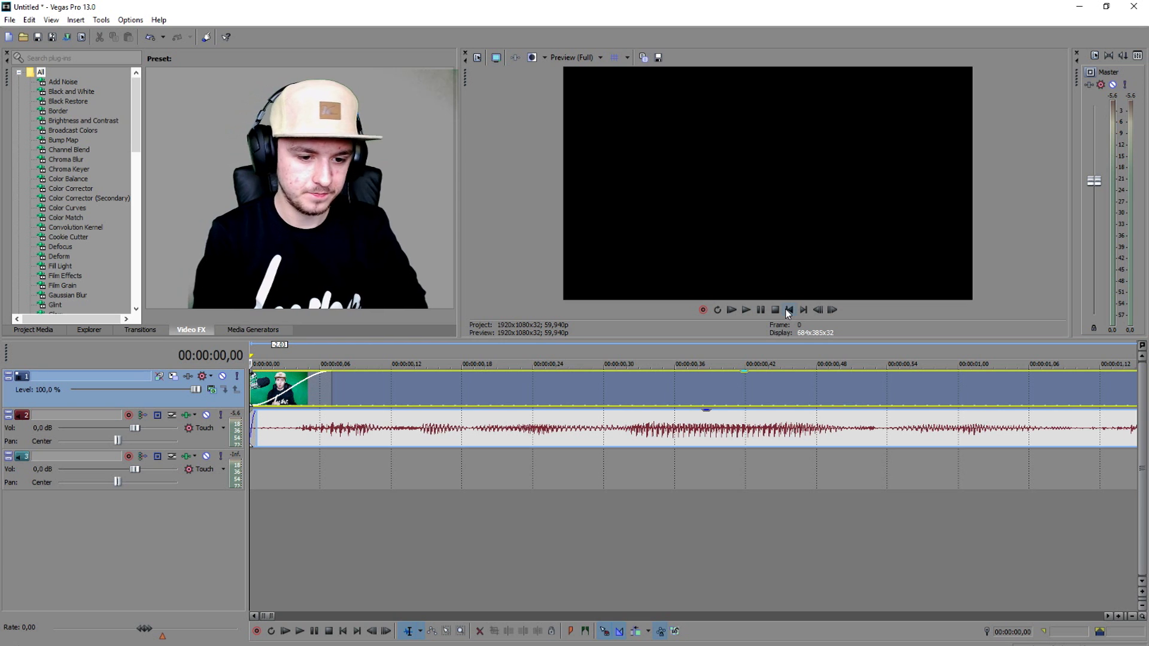
key("space")
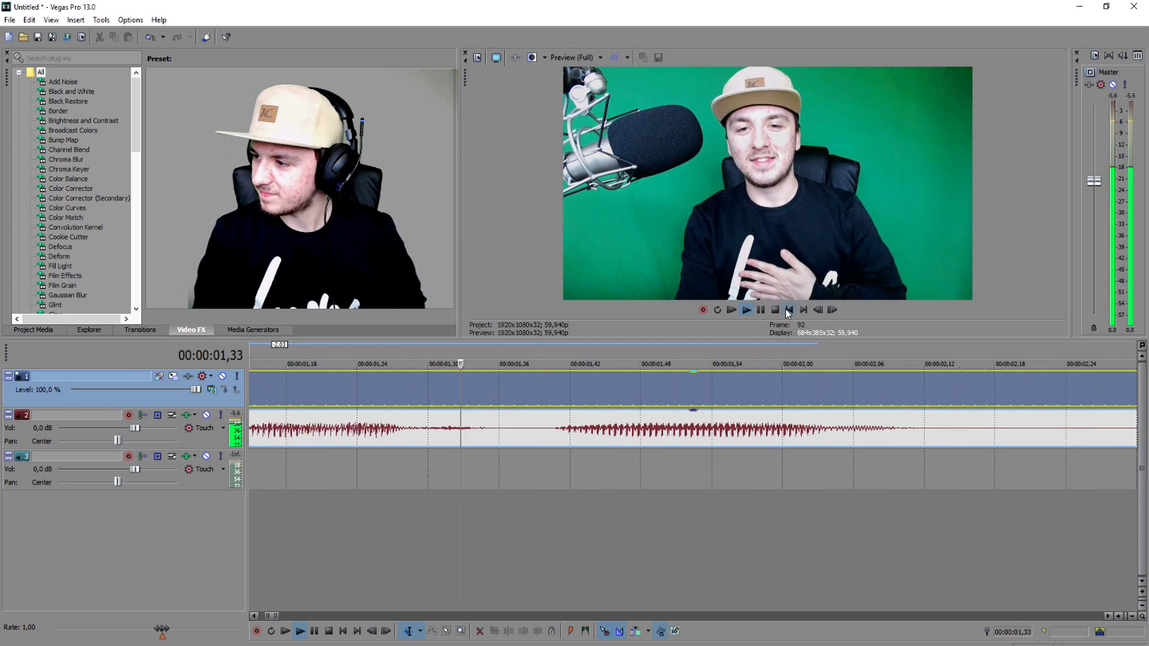